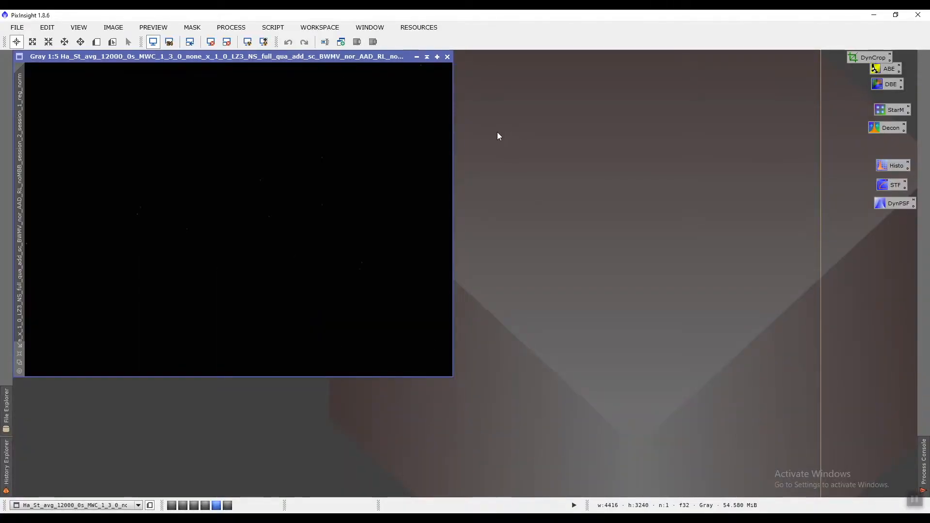
- Apply an automatic screen stretch to the Ha image and maximize its window
{"action": "left_click", "coordinate": [246, 45]}
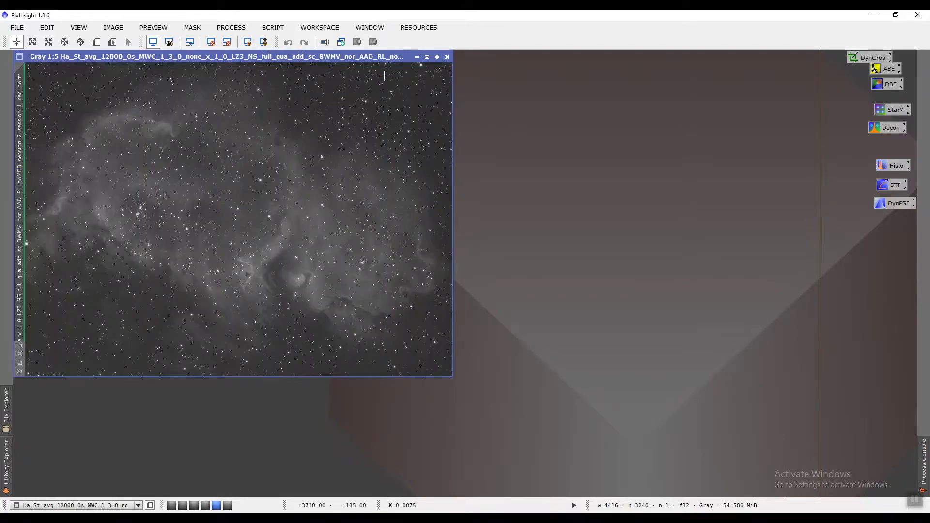
{"action": "left_click", "coordinate": [437, 57]}
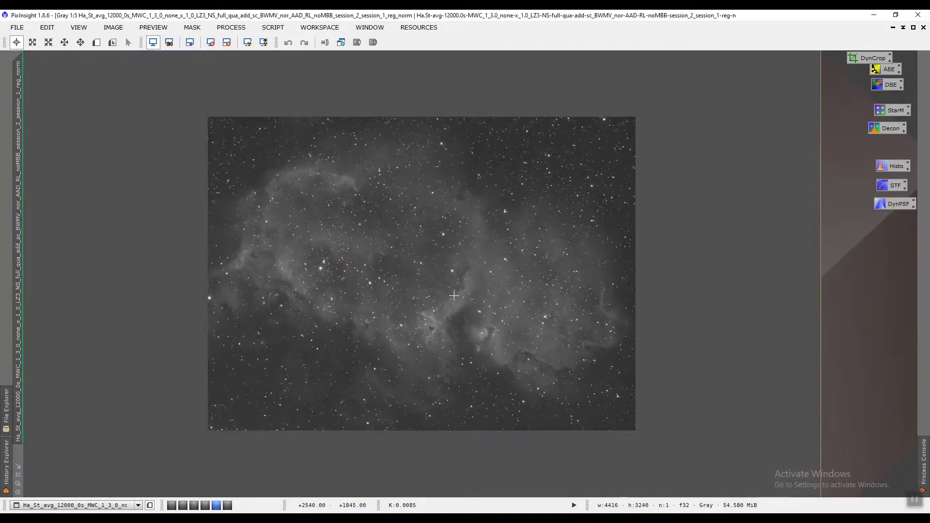
{"action": "scroll", "coordinate": [454, 295], "scroll_direction": "up", "scroll_amount": 1}
{"action": "scroll", "coordinate": [454, 296], "scroll_direction": "up", "scroll_amount": 4}
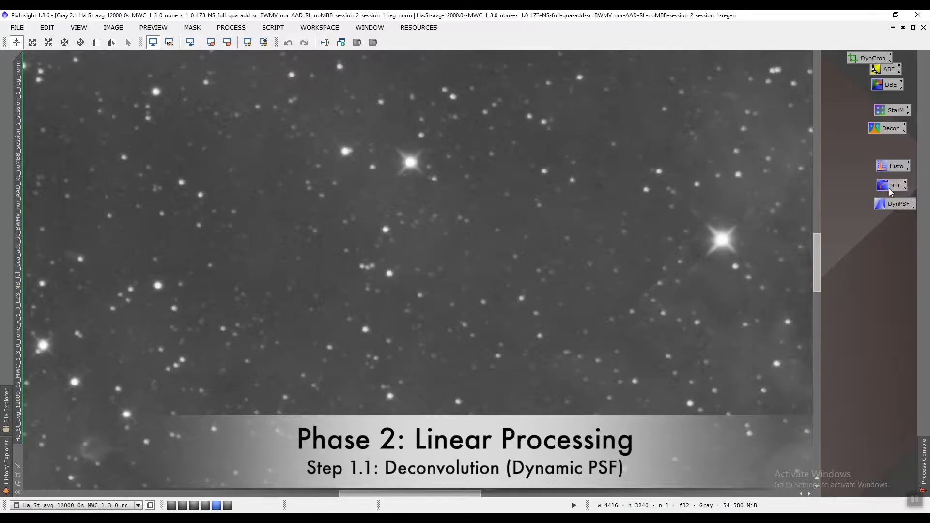
- Start a DynamicPSF session on the Ha image and sample eight small, faint stars near the image centre
{"action": "double_click", "coordinate": [894, 205]}
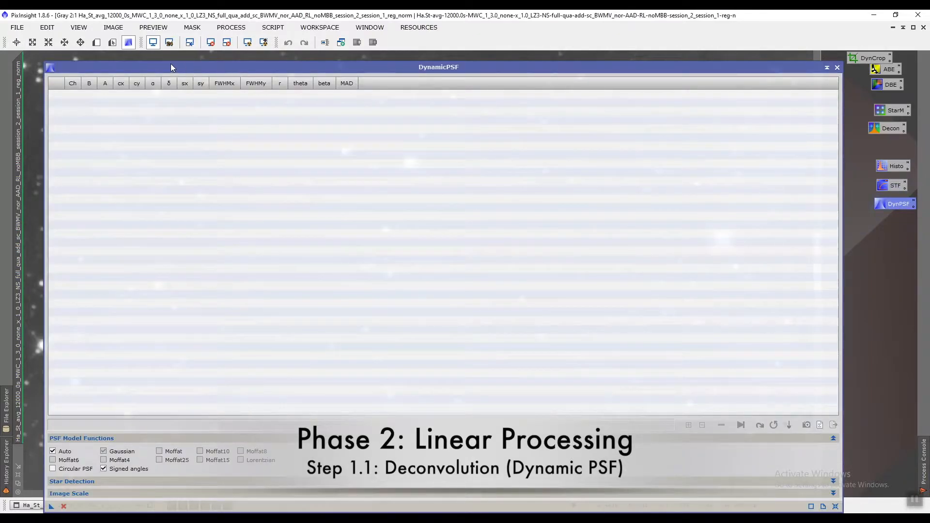
{"action": "left_click_drag", "start_coordinate": [115, 66], "coordinate": [919, 109]}
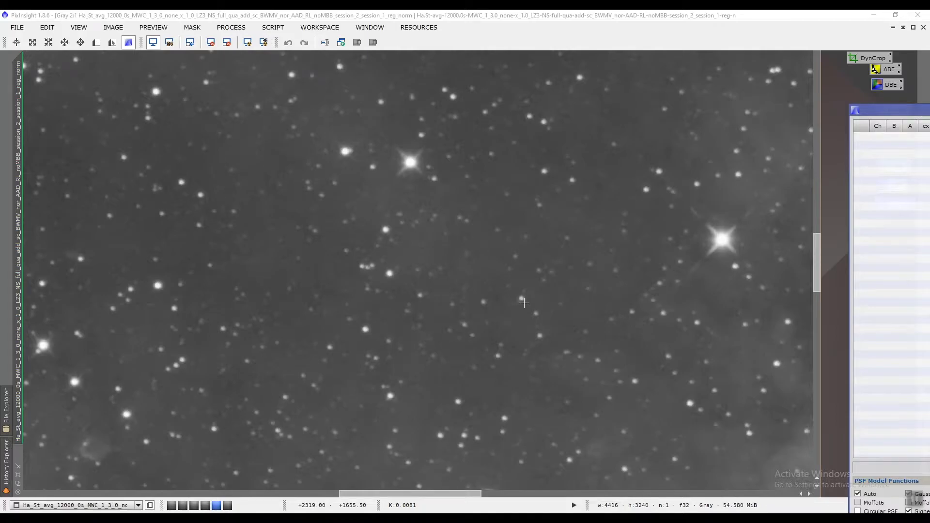
{"action": "left_click", "coordinate": [421, 296]}
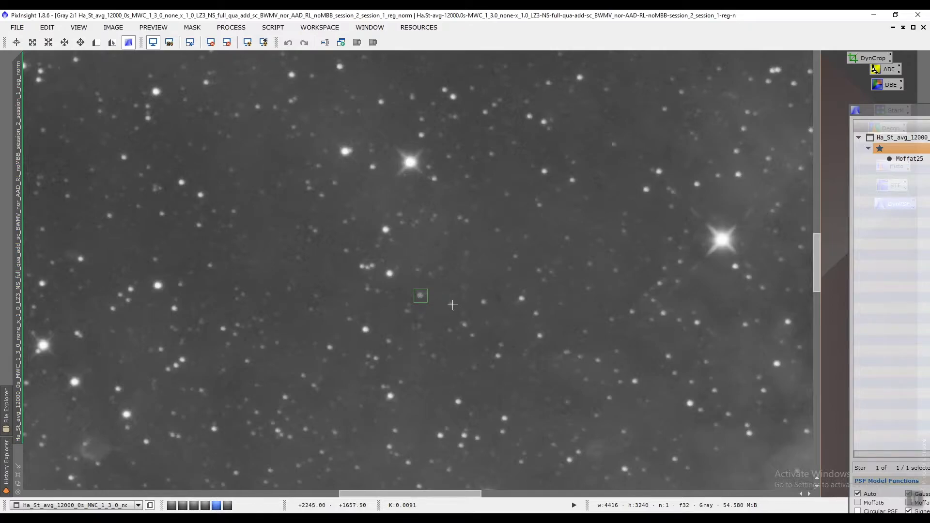
{"action": "left_click", "coordinate": [482, 300]}
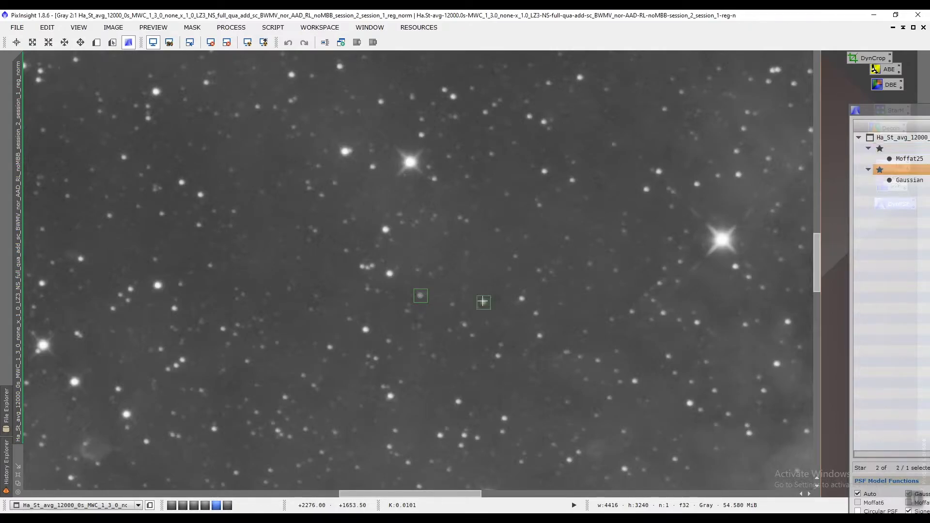
{"action": "left_click", "coordinate": [472, 335]}
{"action": "left_click", "coordinate": [498, 356]}
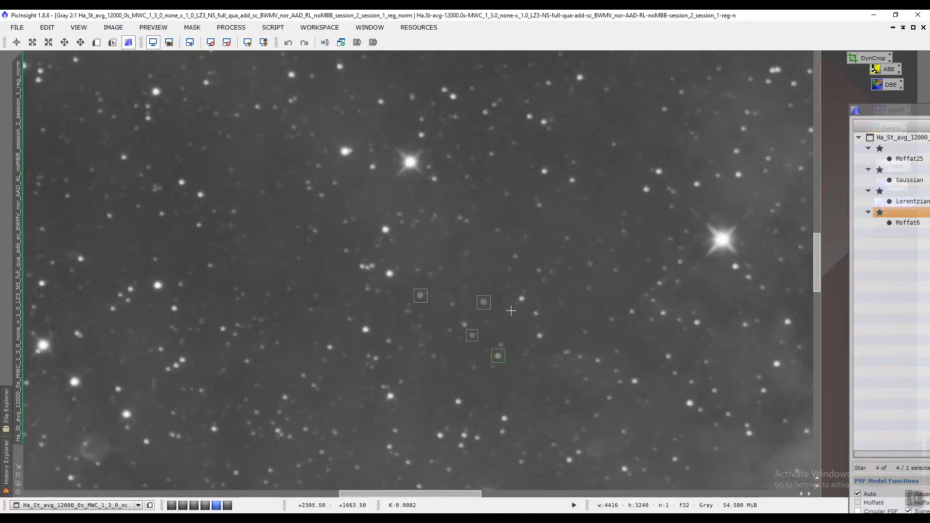
{"action": "left_click", "coordinate": [522, 298]}
{"action": "left_click", "coordinate": [535, 313]}
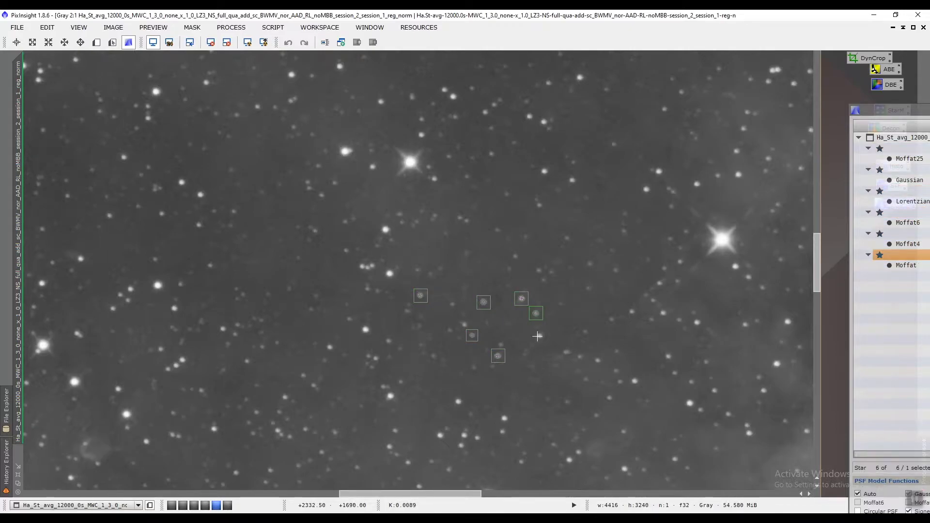
{"action": "left_click", "coordinate": [540, 335]}
{"action": "left_click", "coordinate": [389, 341]}
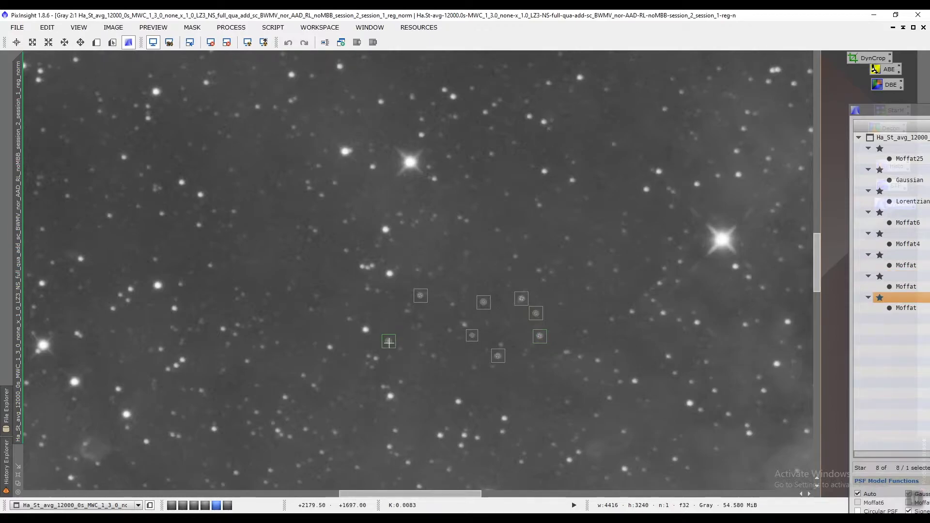
- Delete the Lorentzian and Gaussian stars from the DynamicPSF star list
{"action": "left_click", "coordinate": [879, 191]}
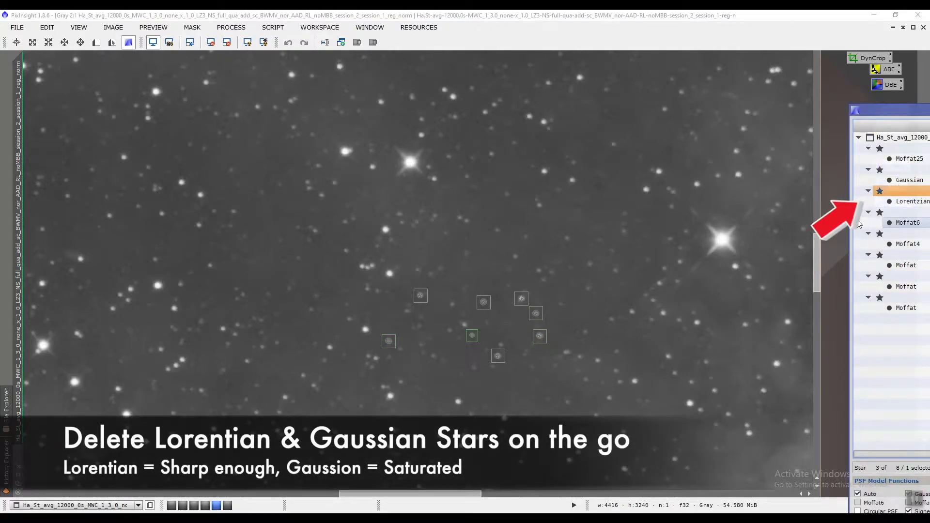
{"action": "key", "text": "Delete"}
{"action": "left_click", "coordinate": [872, 174]}
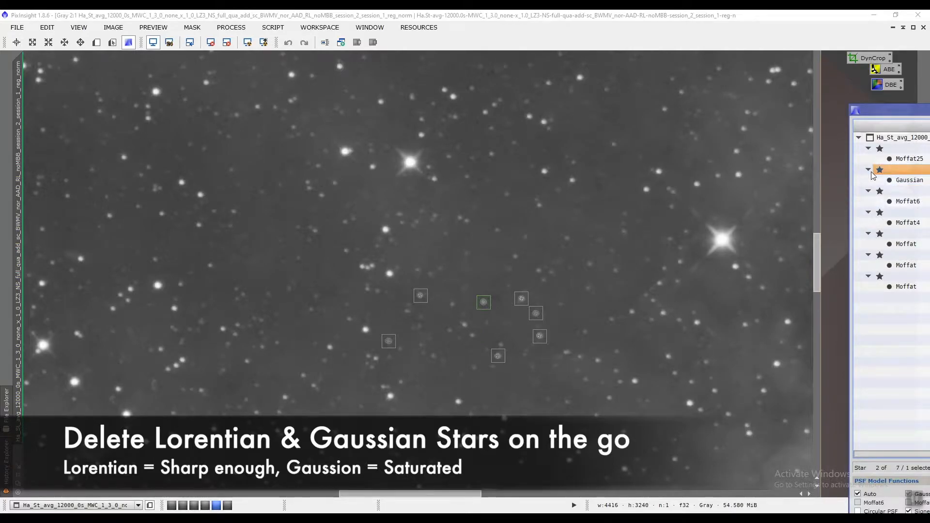
{"action": "left_click", "coordinate": [898, 171]}
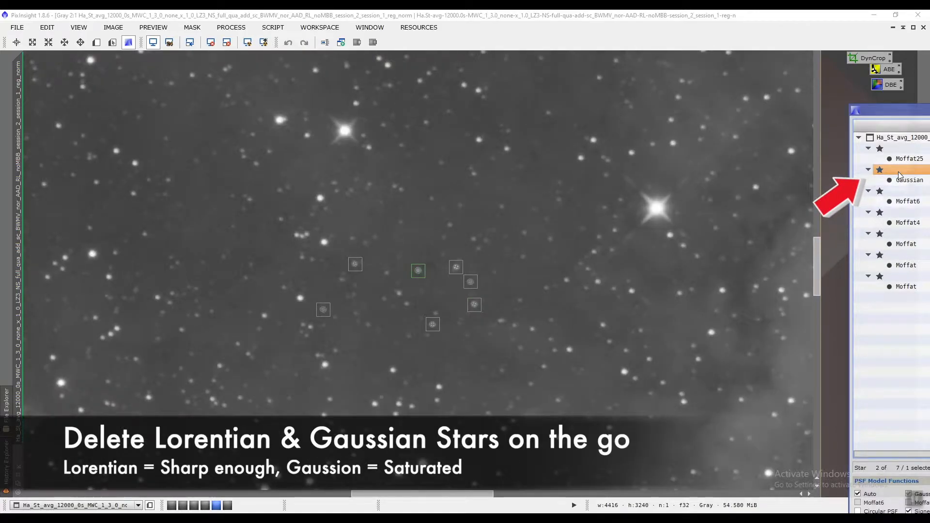
{"action": "key", "text": "Delete"}
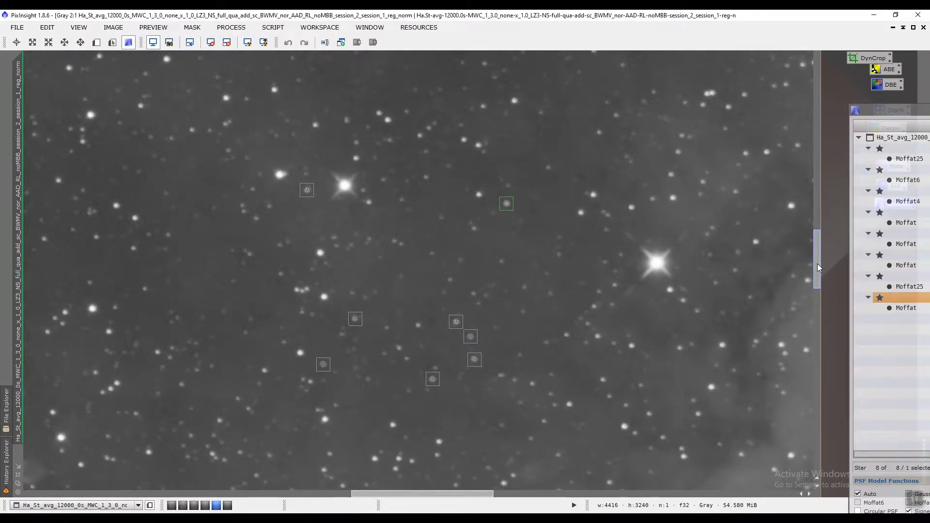
- Sample eight stars in the upper-central area of the image for the PSF model
{"action": "left_click_drag", "start_coordinate": [818, 265], "coordinate": [817, 118]}
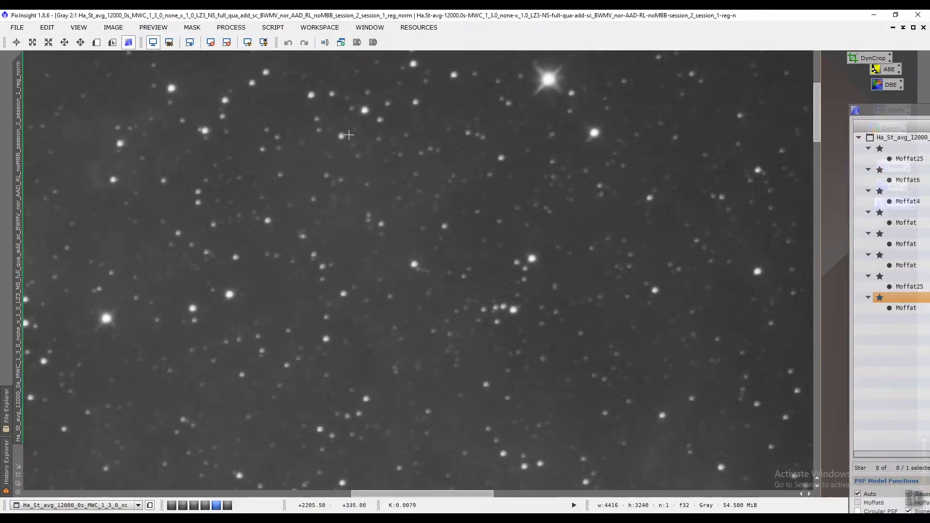
{"action": "left_click", "coordinate": [379, 121]}
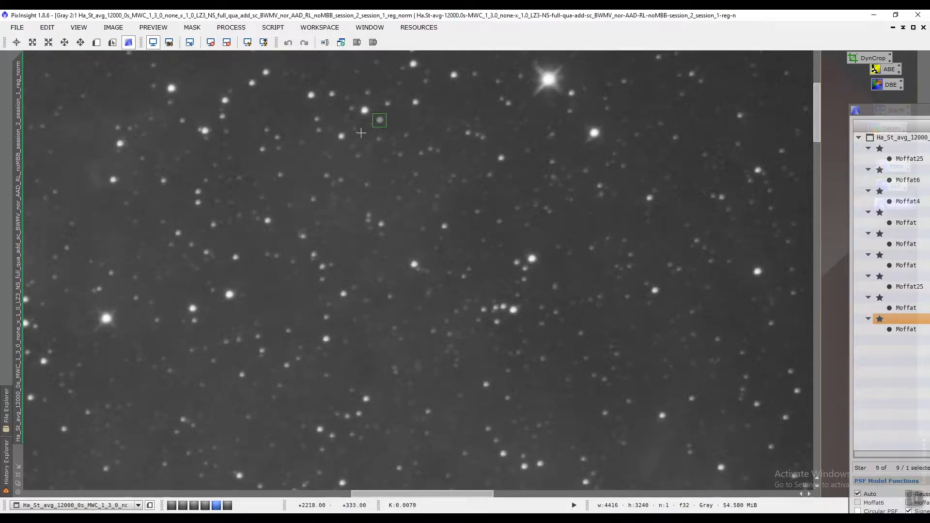
{"action": "left_click", "coordinate": [341, 136]}
{"action": "left_click", "coordinate": [381, 224]}
{"action": "left_click", "coordinate": [444, 227]}
{"action": "left_click", "coordinate": [414, 264]}
{"action": "left_click", "coordinate": [517, 262]}
{"action": "left_click", "coordinate": [524, 279]}
{"action": "left_click", "coordinate": [508, 308]}
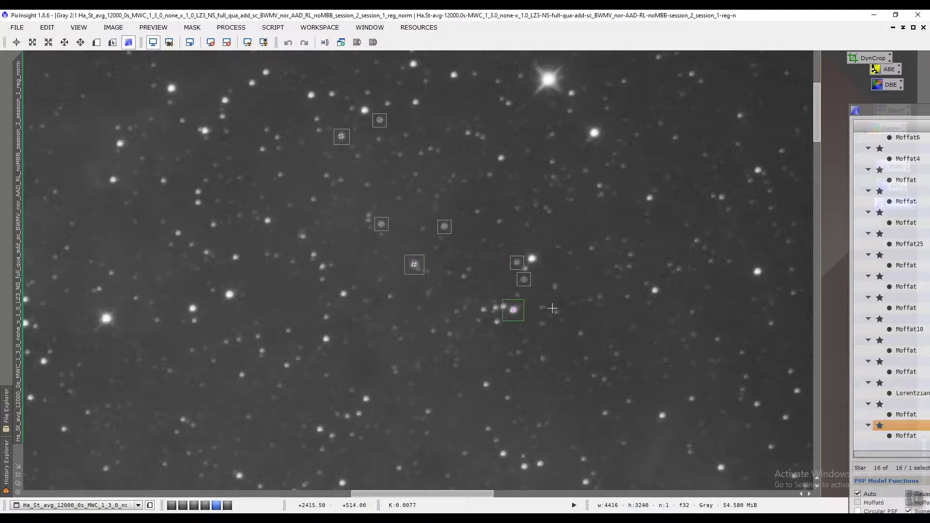
- Remove the newly sampled Lorentzian star and sample one more star in the upper-central area
{"action": "left_click", "coordinate": [908, 382]}
{"action": "key", "text": "Delete"}
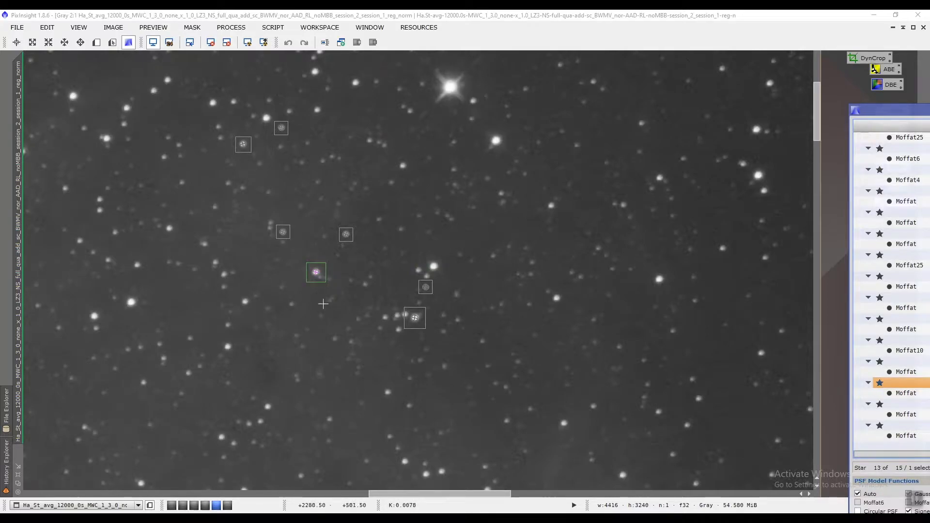
{"action": "left_click", "coordinate": [245, 301]}
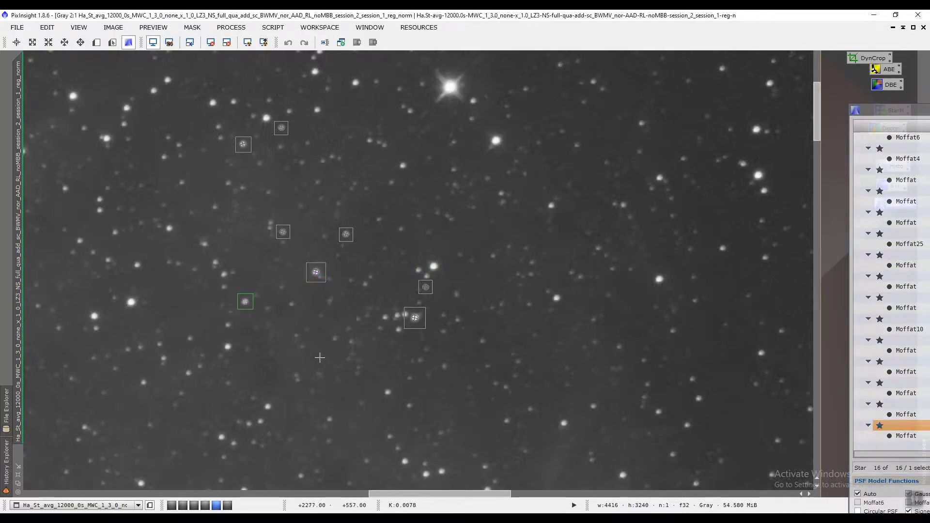
- Sample eight small to medium stars in the upper-right area of the image
{"action": "left_click_drag", "start_coordinate": [420, 494], "coordinate": [668, 504]}
{"action": "left_click", "coordinate": [418, 258]}
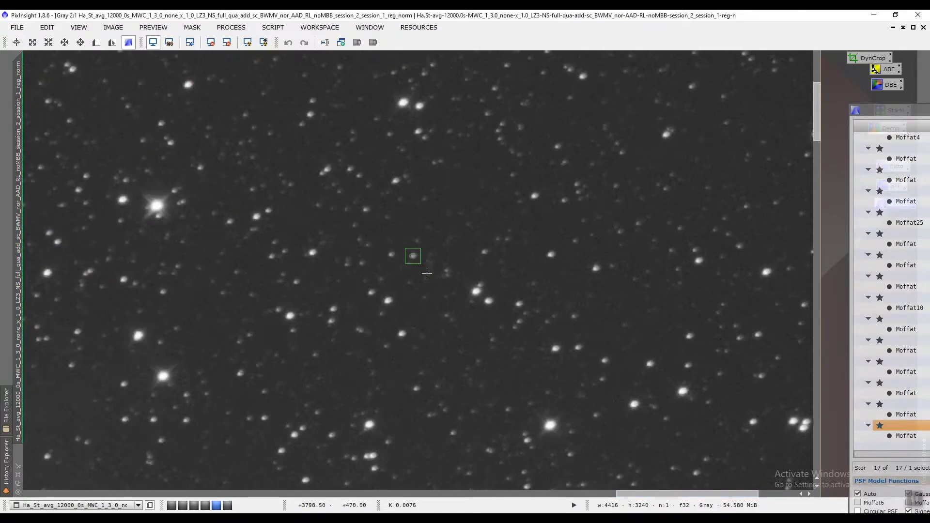
{"action": "left_click", "coordinate": [395, 182]}
{"action": "left_click", "coordinate": [486, 257]}
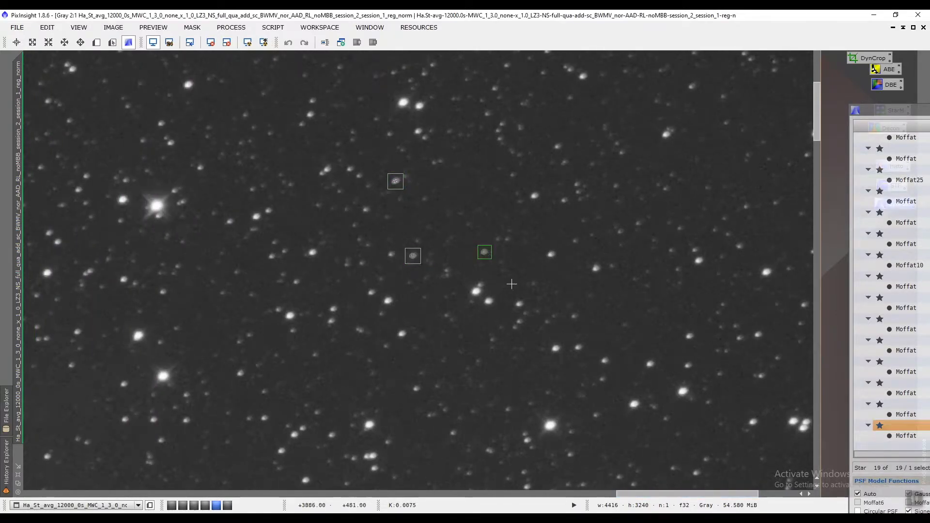
{"action": "left_click", "coordinate": [401, 334]}
{"action": "left_click", "coordinate": [416, 389]}
{"action": "left_click", "coordinate": [371, 292]}
{"action": "left_click", "coordinate": [312, 252]}
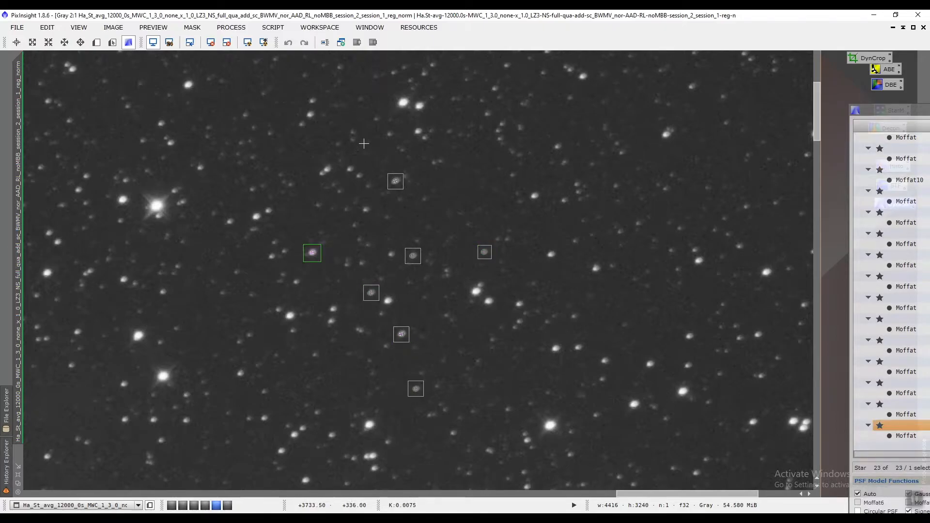
{"action": "left_click", "coordinate": [417, 131]}
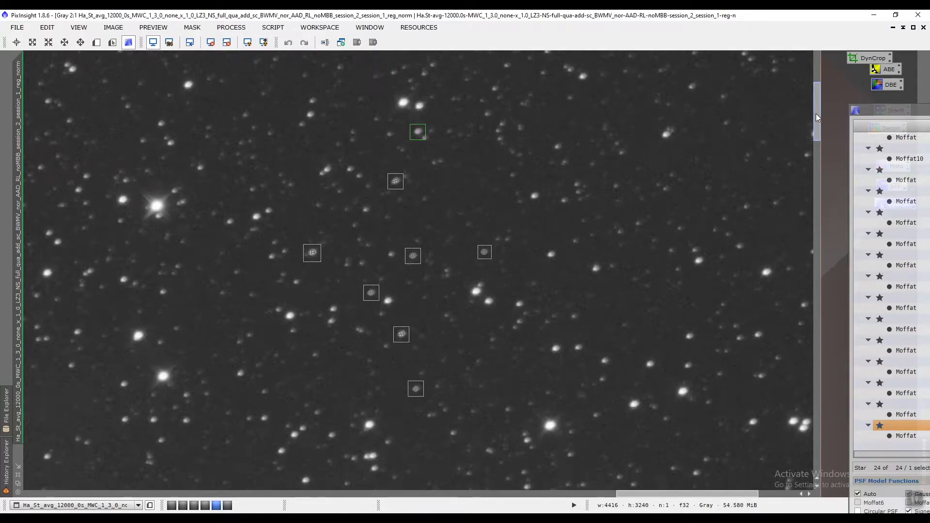
- Sample seven stars around the middle of the image's right side
{"action": "scroll", "coordinate": [535, 216], "scroll_direction": "down", "scroll_amount": 10}
{"action": "left_click", "coordinate": [533, 216]}
{"action": "left_click", "coordinate": [562, 199]}
{"action": "left_click", "coordinate": [521, 184]}
{"action": "left_click", "coordinate": [484, 170]}
{"action": "left_click", "coordinate": [467, 179]}
{"action": "left_click", "coordinate": [448, 108]}
{"action": "left_click", "coordinate": [464, 106]}
- Sample further small stars in the lower-right corner and along the bottom centre of the image
{"action": "left_click_drag", "start_coordinate": [817, 292], "coordinate": [817, 434]}
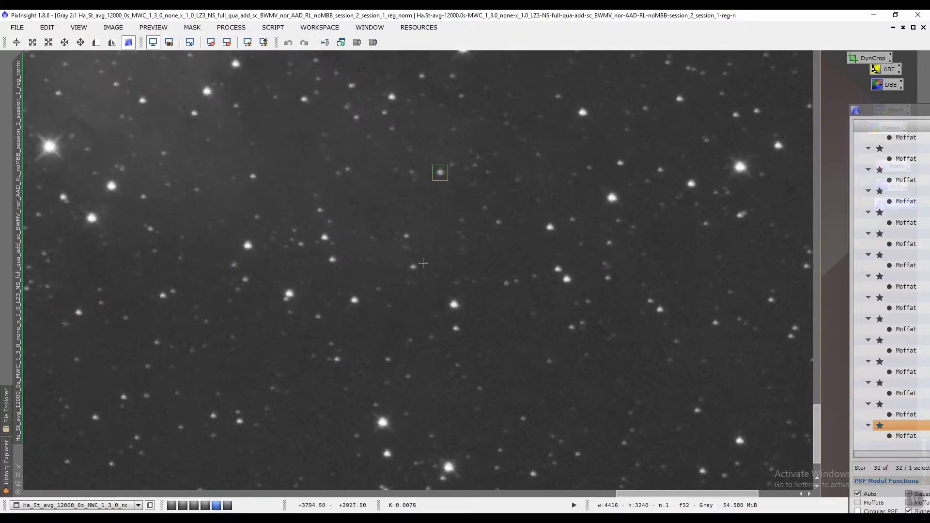
{"action": "left_click", "coordinate": [253, 176]}
{"action": "left_click", "coordinate": [256, 217]}
{"action": "left_click", "coordinate": [567, 279]}
{"action": "left_click_drag", "start_coordinate": [664, 493], "coordinate": [441, 494]}
{"action": "left_click", "coordinate": [428, 246]}
{"action": "left_click", "coordinate": [495, 170]}
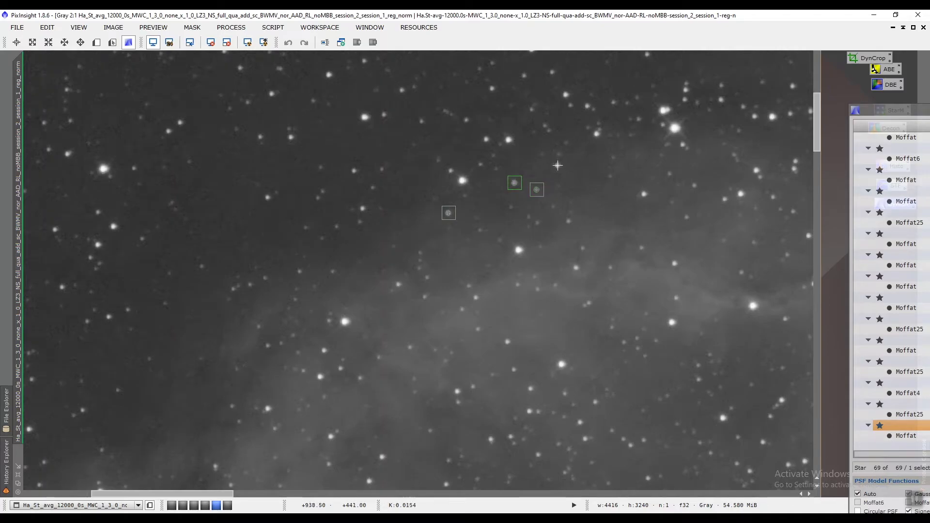
- Sample five more stars in the upper-left area of the image, above the nebula's edge
{"action": "left_click", "coordinate": [558, 166]}
{"action": "left_click", "coordinate": [486, 140]}
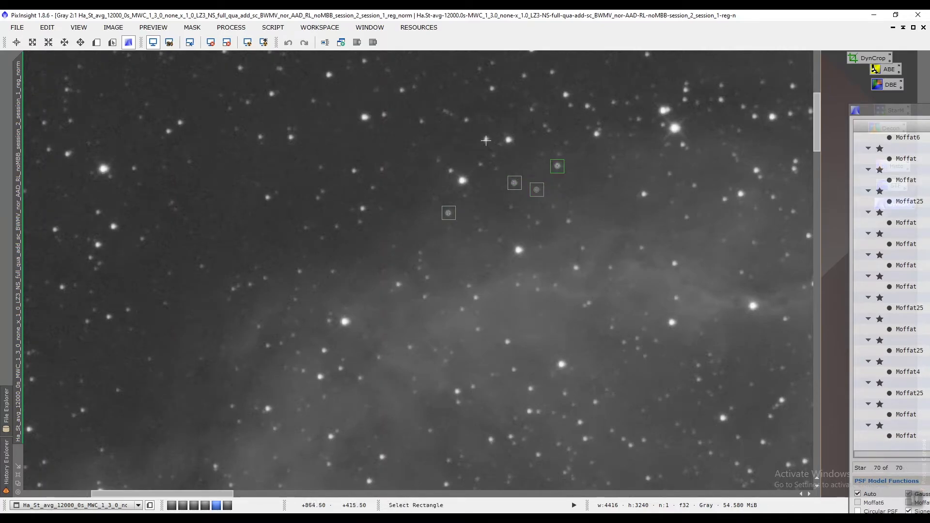
{"action": "left_click", "coordinate": [450, 170]}
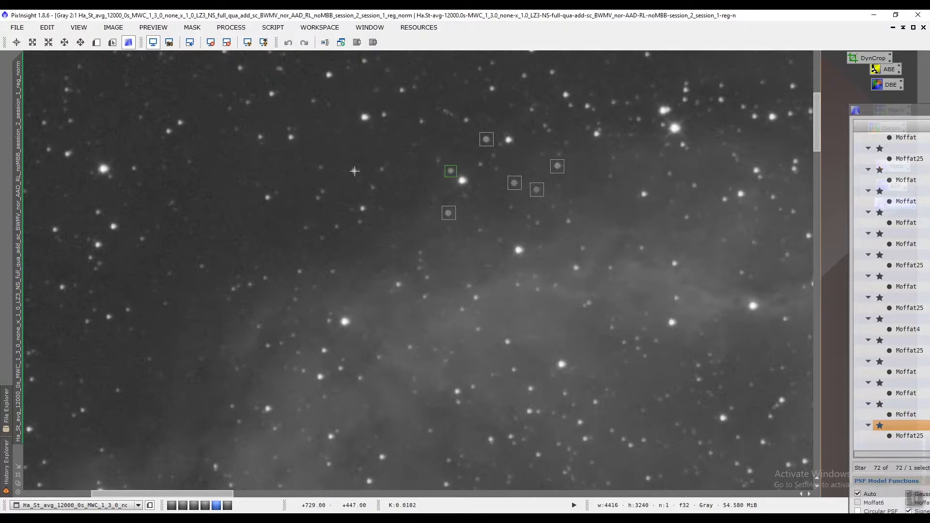
{"action": "left_click", "coordinate": [354, 170]}
{"action": "left_click", "coordinate": [362, 208]}
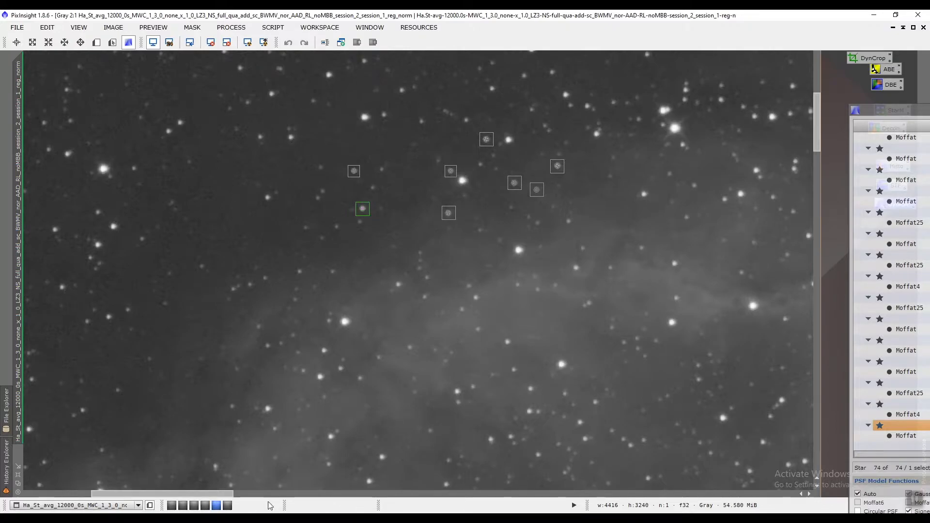
- Review how the sampled stars are spread over the whole image and check the star list for Lorentzian or Gaussian fits
{"action": "left_click_drag", "start_coordinate": [207, 492], "coordinate": [427, 497]}
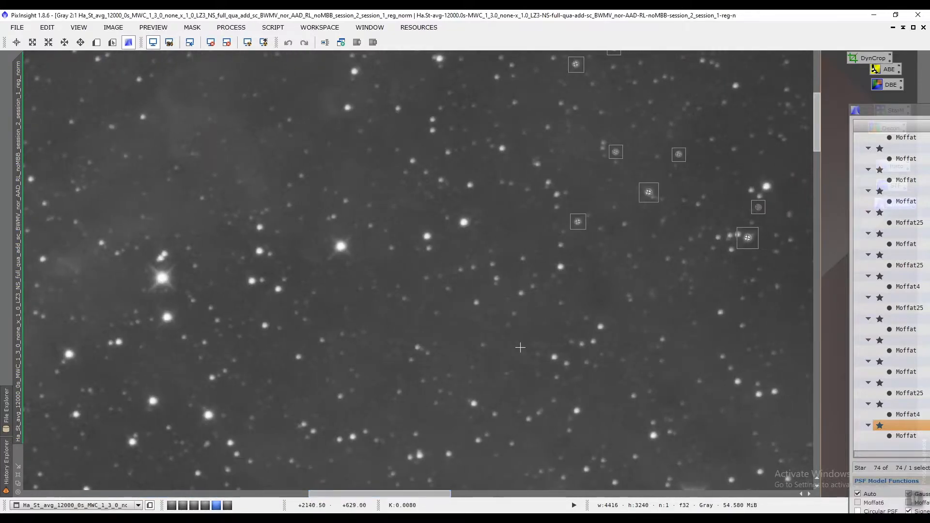
{"action": "scroll", "coordinate": [548, 370], "scroll_direction": "down", "scroll_amount": 1}
{"action": "scroll", "coordinate": [547, 370], "scroll_direction": "down", "scroll_amount": 3}
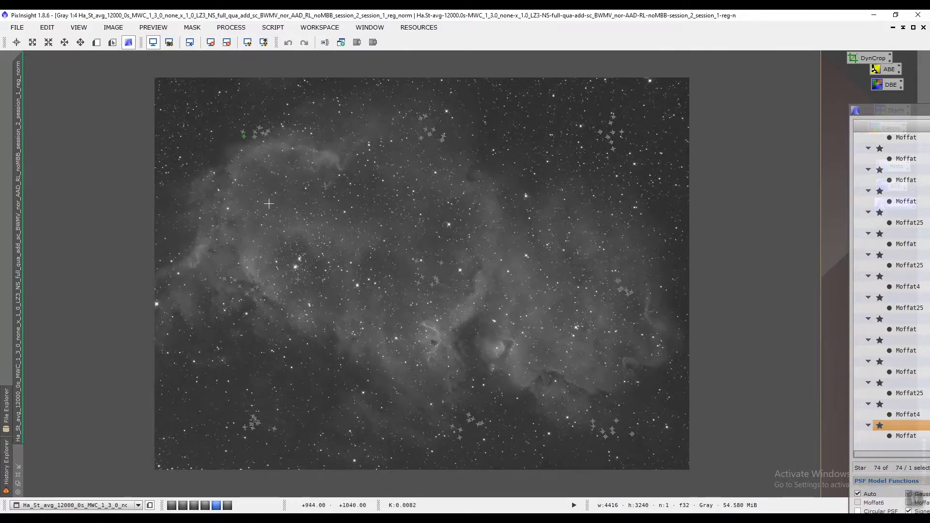
{"action": "left_click_drag", "start_coordinate": [903, 106], "coordinate": [109, 64]}
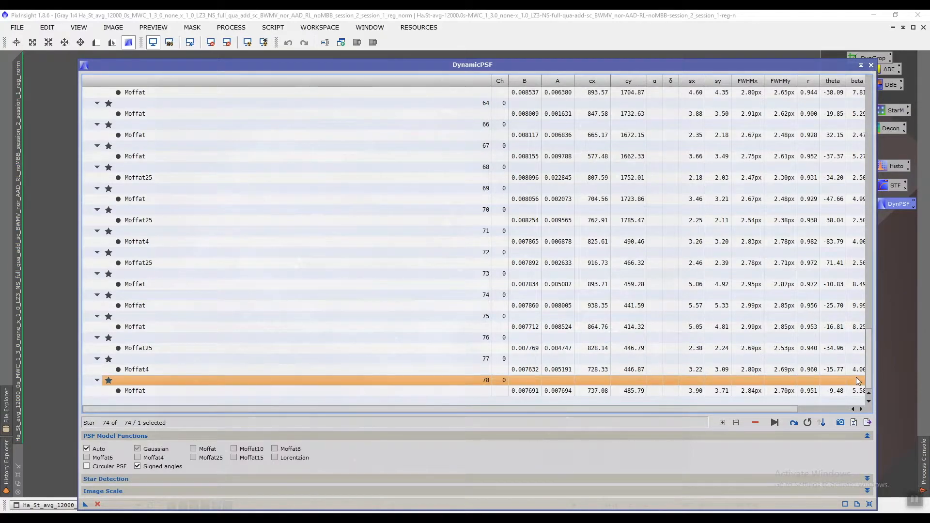
{"action": "left_click_drag", "start_coordinate": [868, 368], "coordinate": [876, 320]}
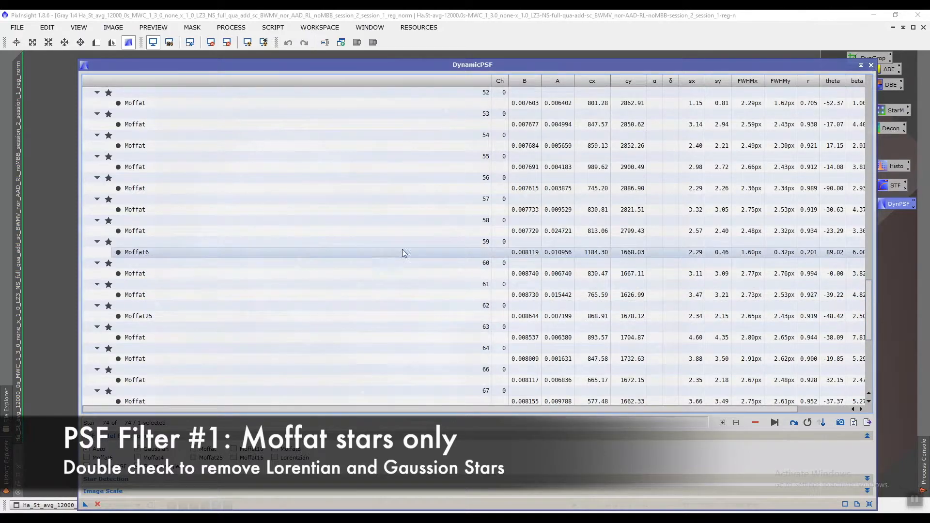
{"action": "left_click_drag", "start_coordinate": [867, 319], "coordinate": [897, 110]}
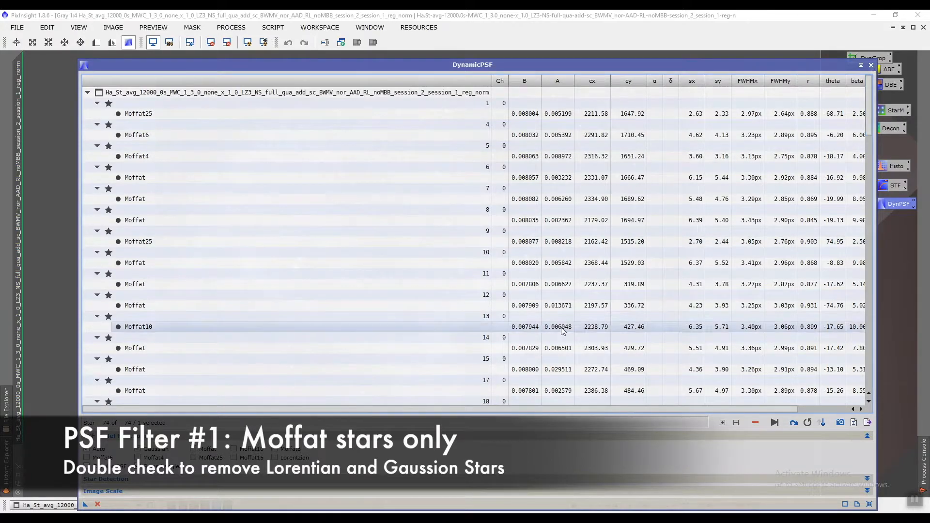
- Sort the star list by beta exponent and delete the two stars with beta of 1.5 or less
{"action": "left_click_drag", "start_coordinate": [496, 410], "coordinate": [608, 403]}
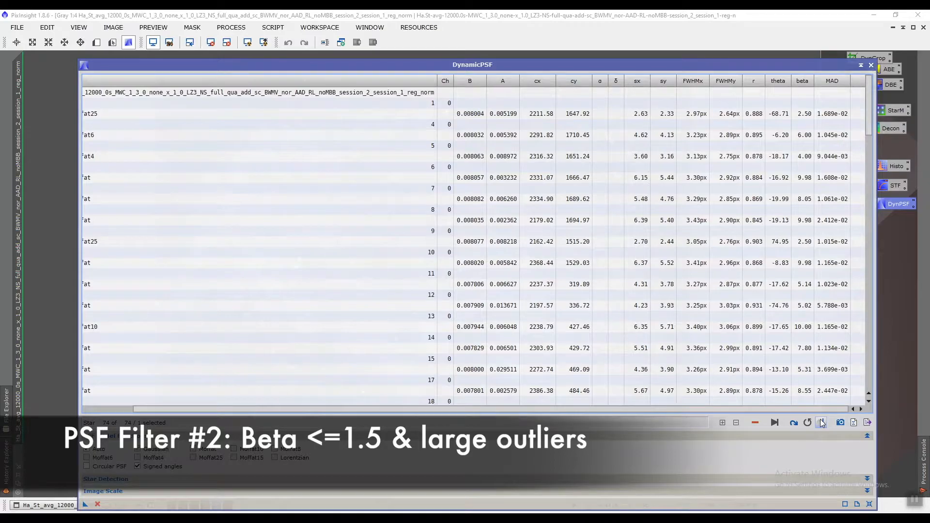
{"action": "left_click", "coordinate": [822, 422]}
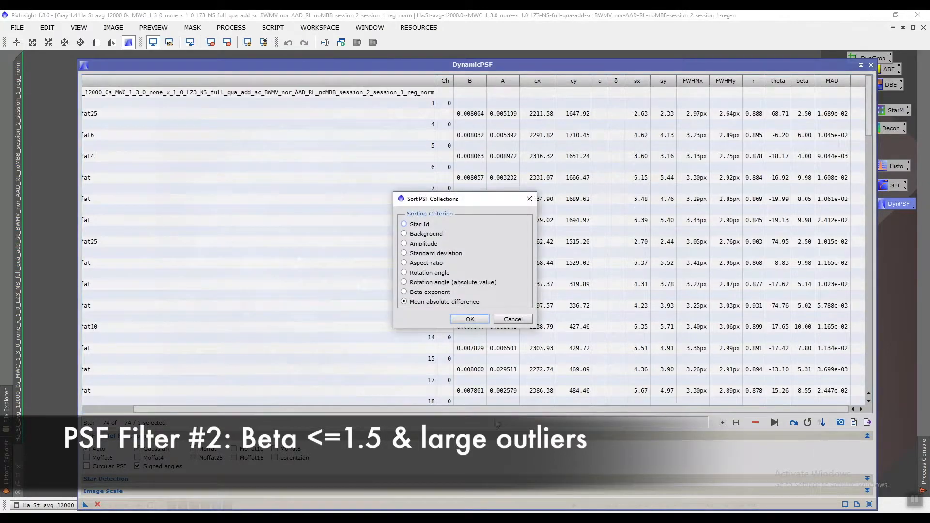
{"action": "left_click", "coordinate": [432, 293]}
{"action": "left_click", "coordinate": [464, 320]}
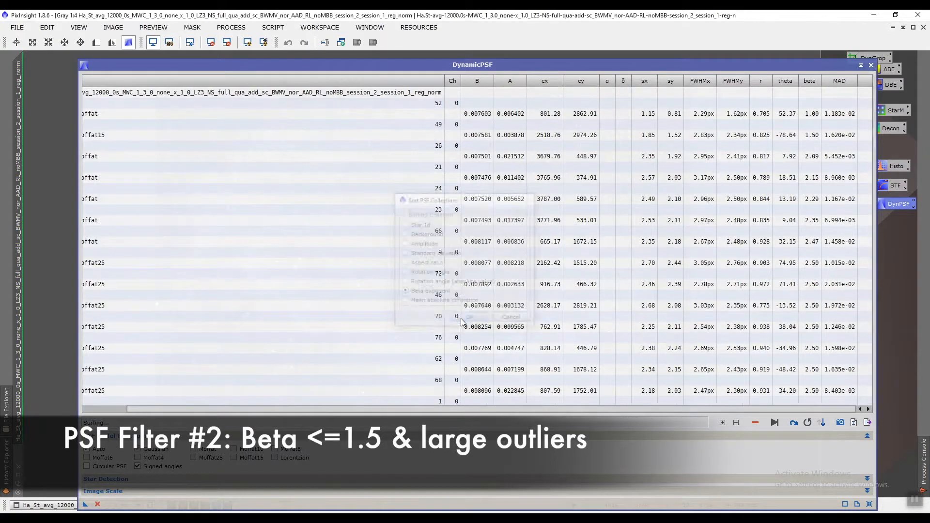
{"action": "left_click", "coordinate": [789, 105]}
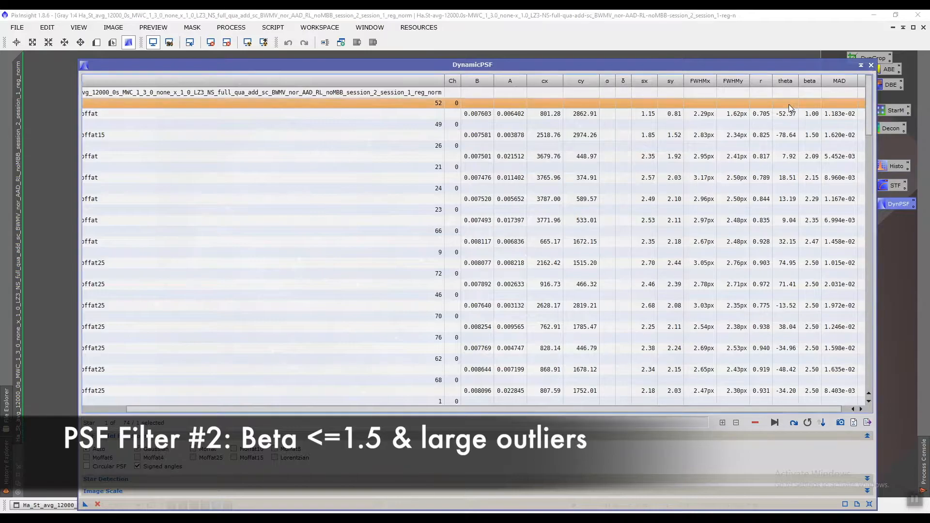
{"action": "left_click", "coordinate": [813, 136], "text": "ctrl"}
{"action": "key", "text": "Delete"}
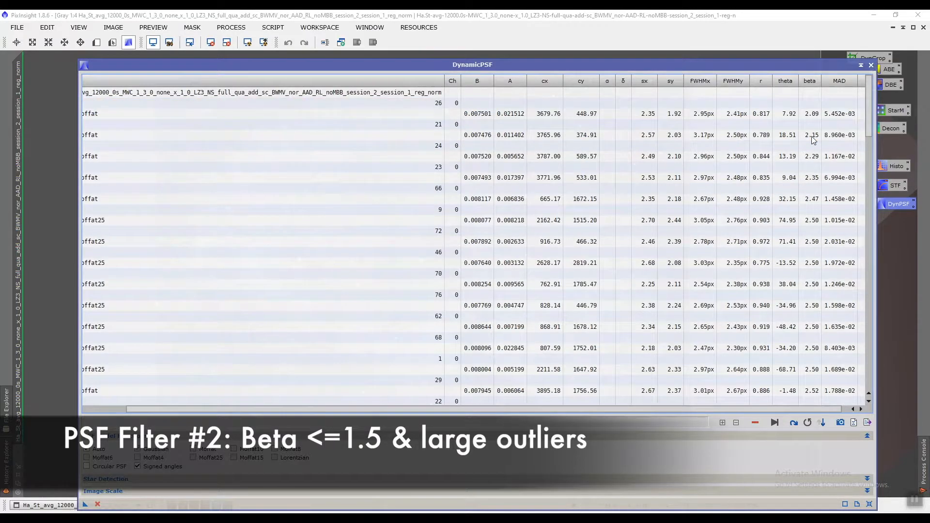
- Delete the high-beta outliers at the end of the sorted star list, from beta 7.80 up to 10.00
{"action": "left_click_drag", "start_coordinate": [867, 109], "coordinate": [870, 374]}
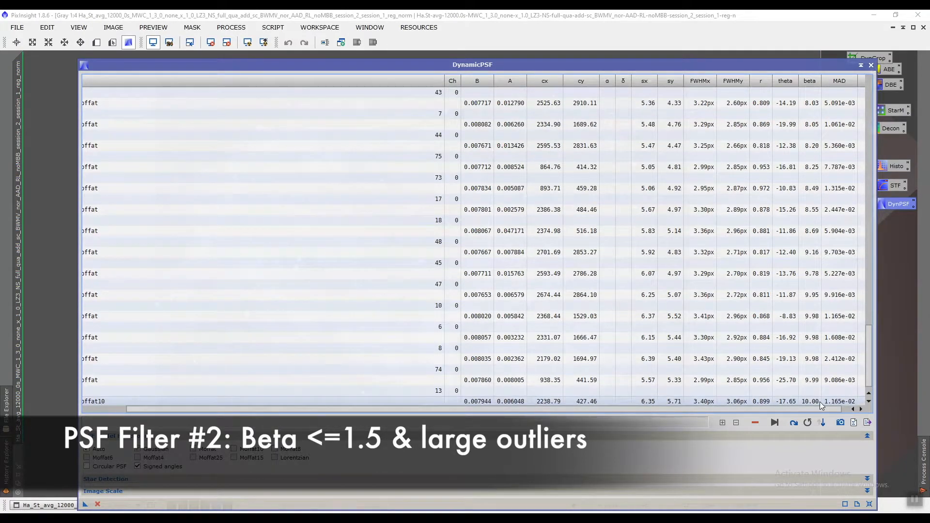
{"action": "left_click", "coordinate": [820, 402]}
{"action": "scroll", "coordinate": [865, 373], "scroll_direction": "down", "scroll_amount": 1}
{"action": "left_click_drag", "start_coordinate": [870, 371], "coordinate": [870, 338]}
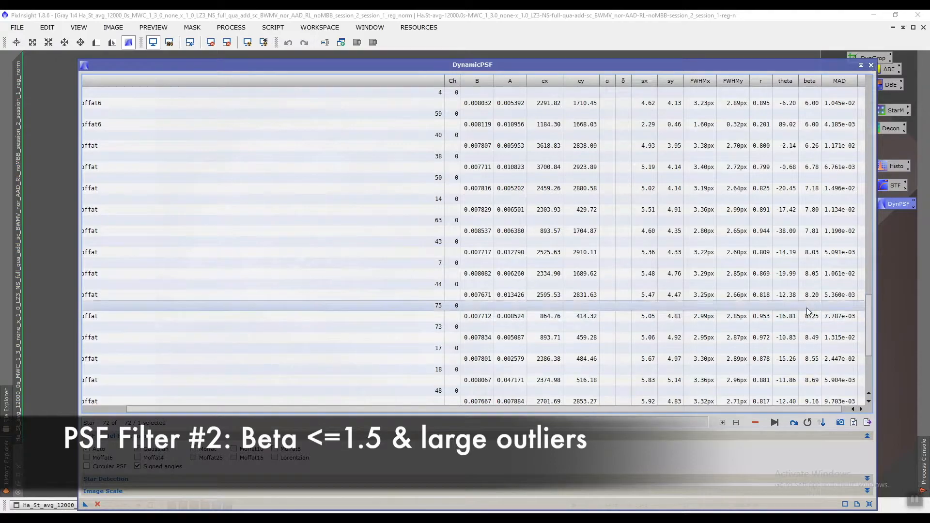
{"action": "left_click", "coordinate": [821, 202], "text": "shift"}
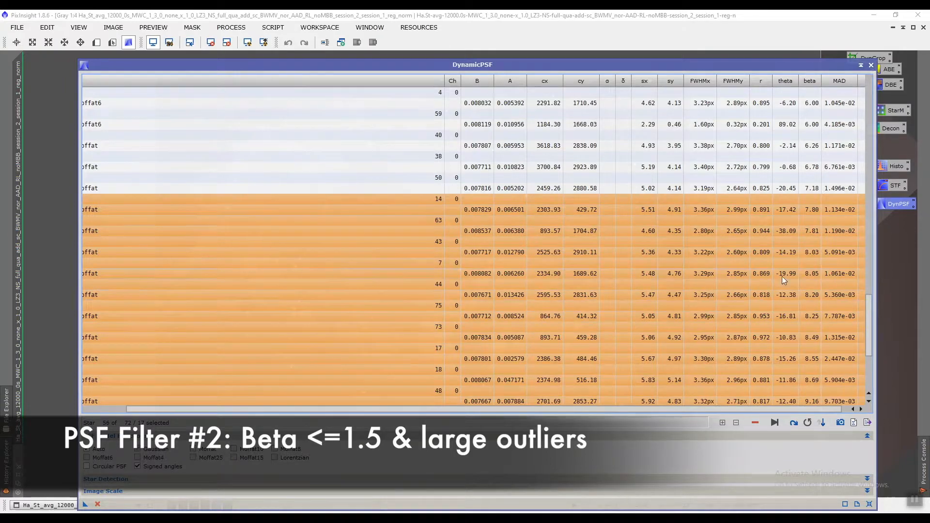
{"action": "left_click_drag", "start_coordinate": [870, 313], "coordinate": [867, 303]}
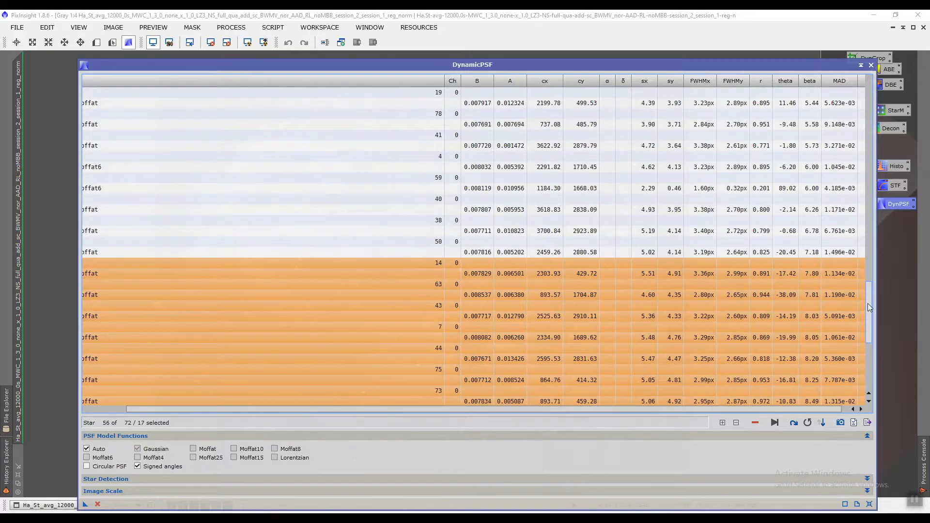
{"action": "key", "text": "Delete"}
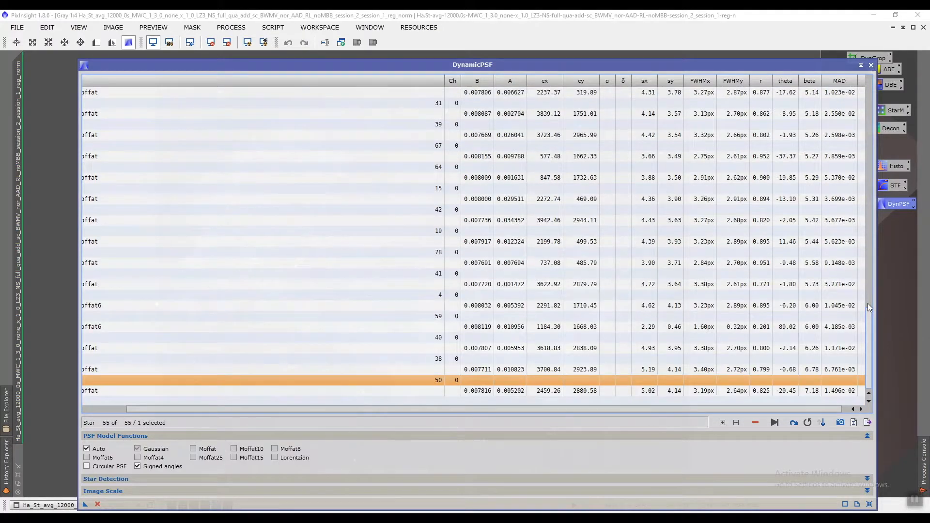
- Sort the stars by mean absolute difference and delete the five outliers with MAD of 2.550e-02 and above
{"action": "left_click", "coordinate": [821, 424]}
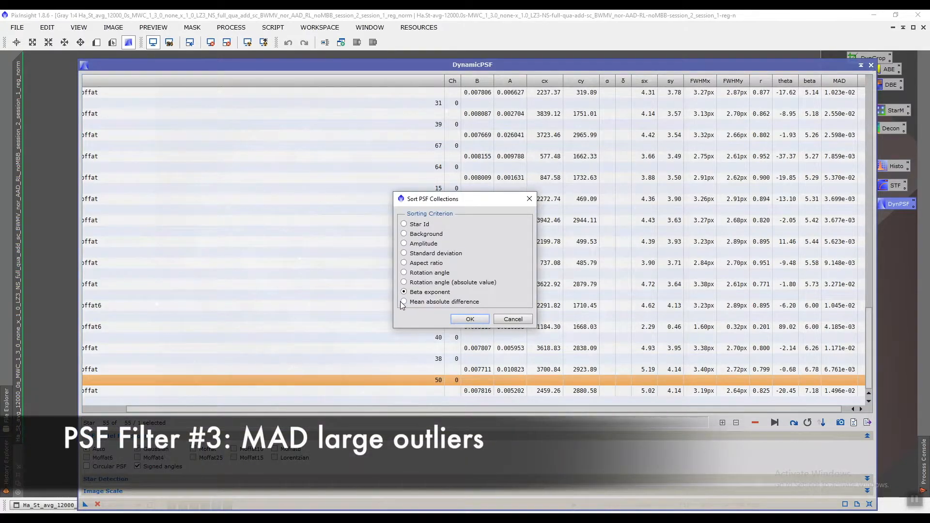
{"action": "left_click", "coordinate": [404, 301]}
{"action": "left_click", "coordinate": [470, 318]}
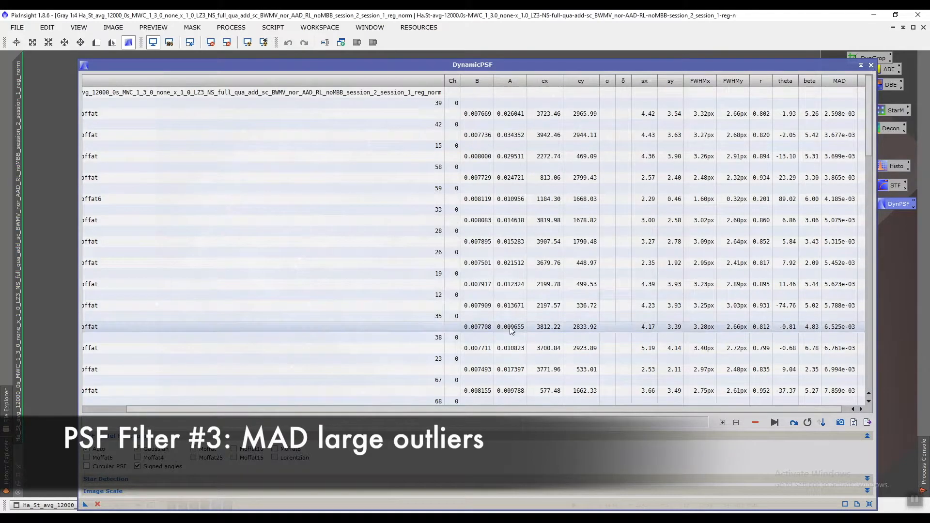
{"action": "left_click_drag", "start_coordinate": [868, 124], "coordinate": [882, 390]}
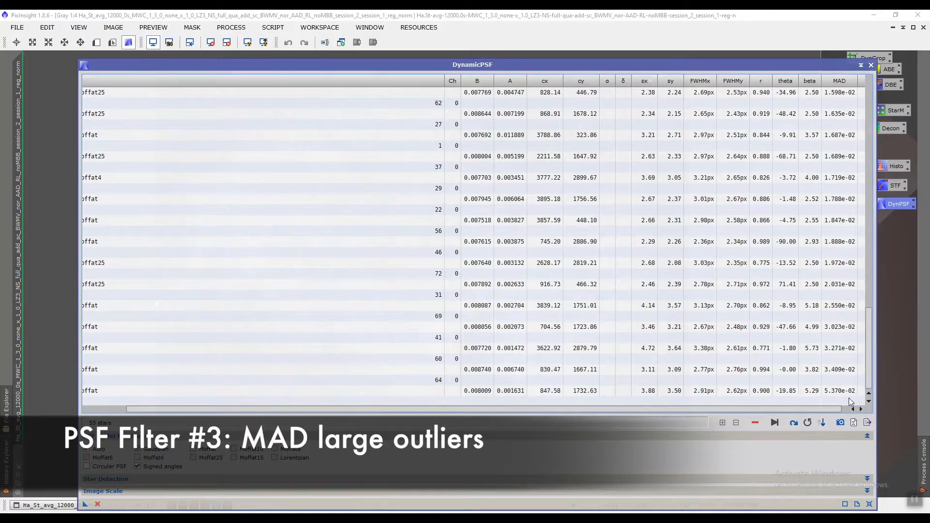
{"action": "left_click", "coordinate": [832, 391]}
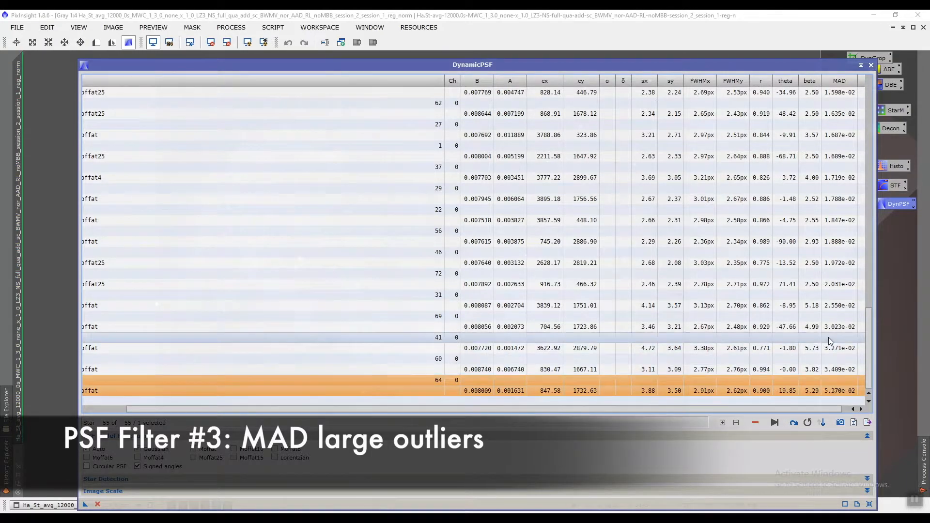
{"action": "left_click", "coordinate": [849, 293], "text": "shift"}
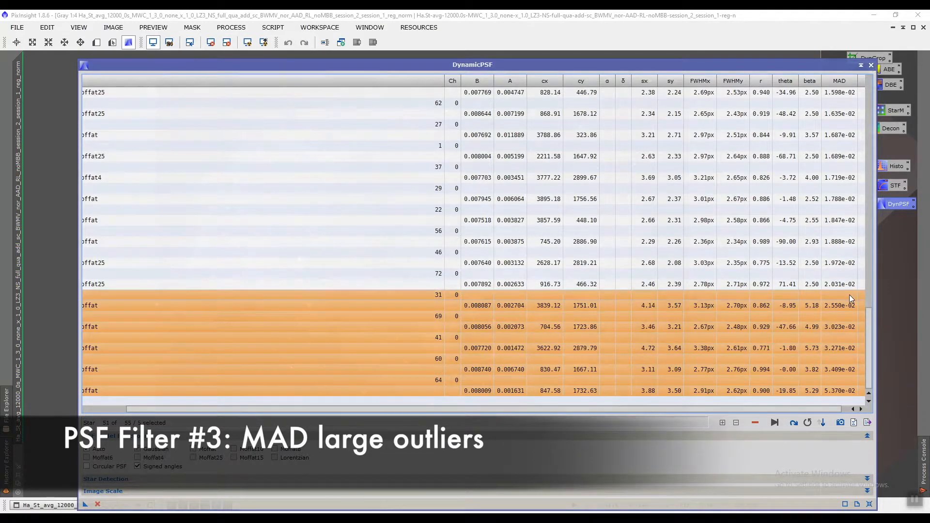
{"action": "key", "text": "Delete"}
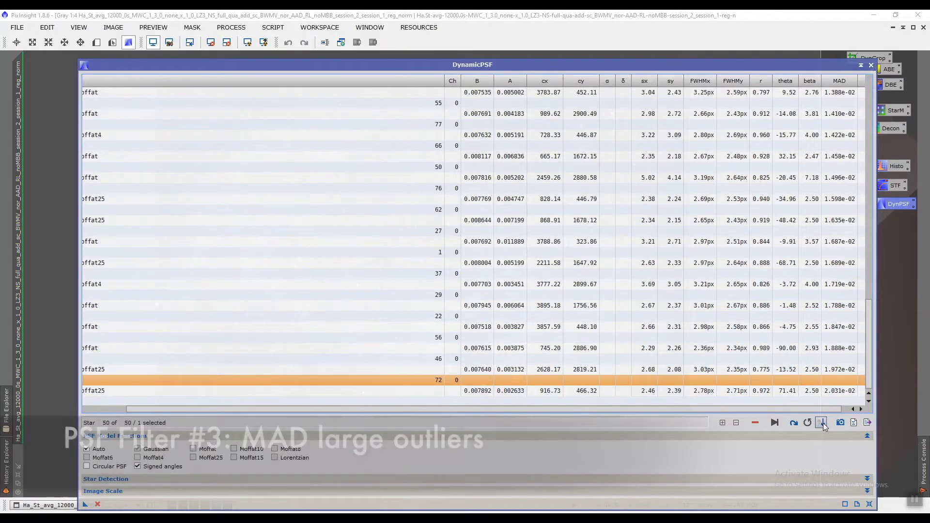
- Sort the stars by aspect ratio and delete the small outlier with a ratio of 0.201
{"action": "left_click", "coordinate": [822, 422]}
{"action": "left_click", "coordinate": [426, 274]}
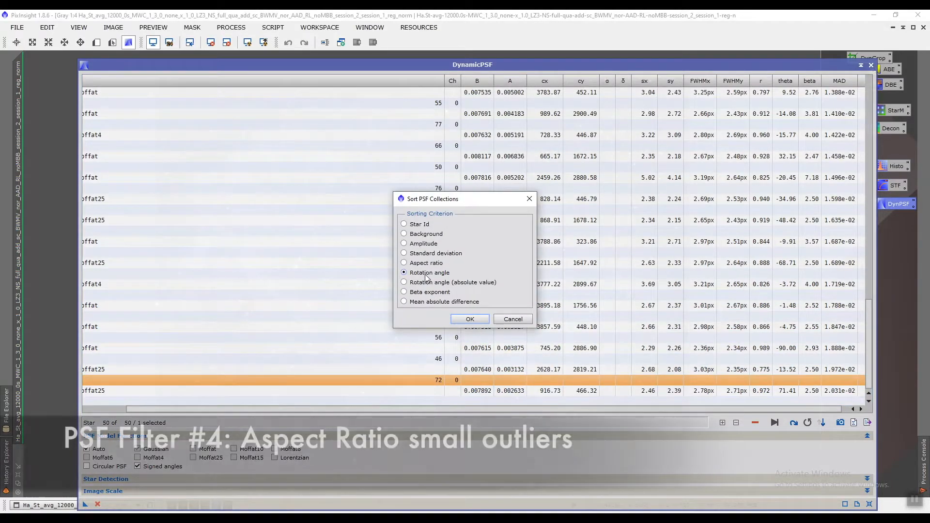
{"action": "left_click", "coordinate": [418, 264]}
{"action": "left_click", "coordinate": [469, 319]}
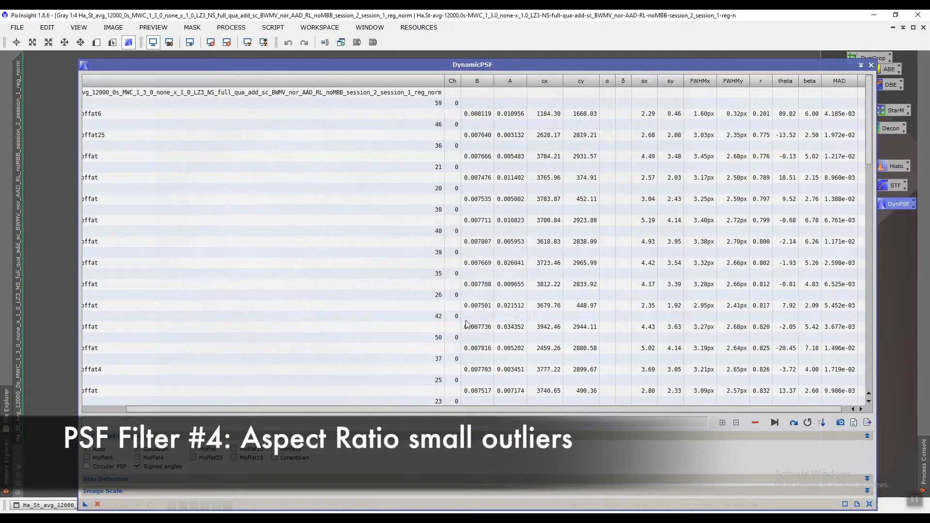
{"action": "left_click", "coordinate": [801, 102]}
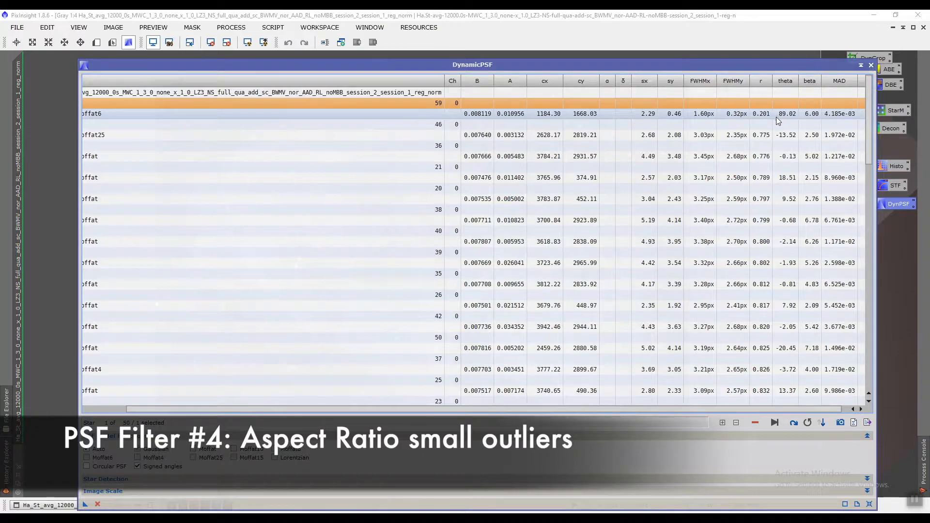
{"action": "key", "text": "Delete"}
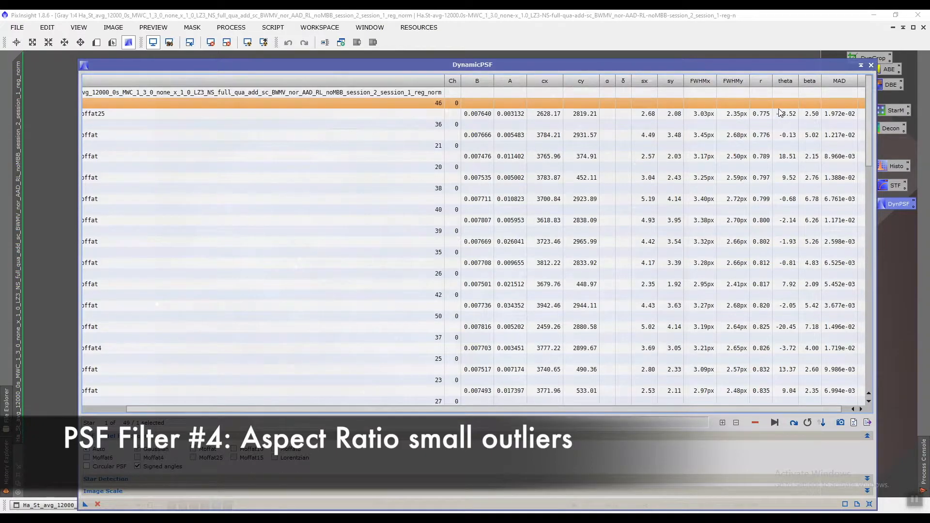
{"action": "scroll", "coordinate": [831, 198], "scroll_direction": "down", "scroll_amount": 3}
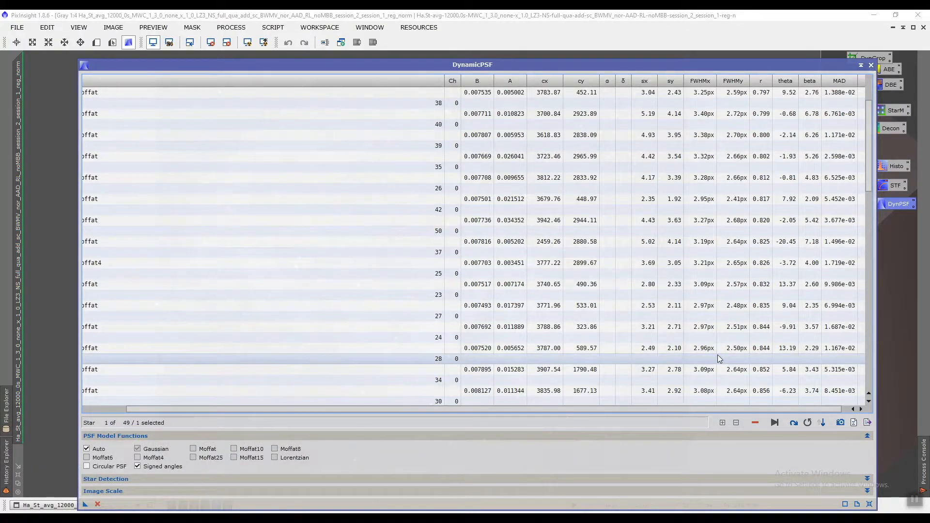
- Generate a PSF image from all remaining stars and close the DynamicPSF session
{"action": "key", "text": "ctrl+a"}
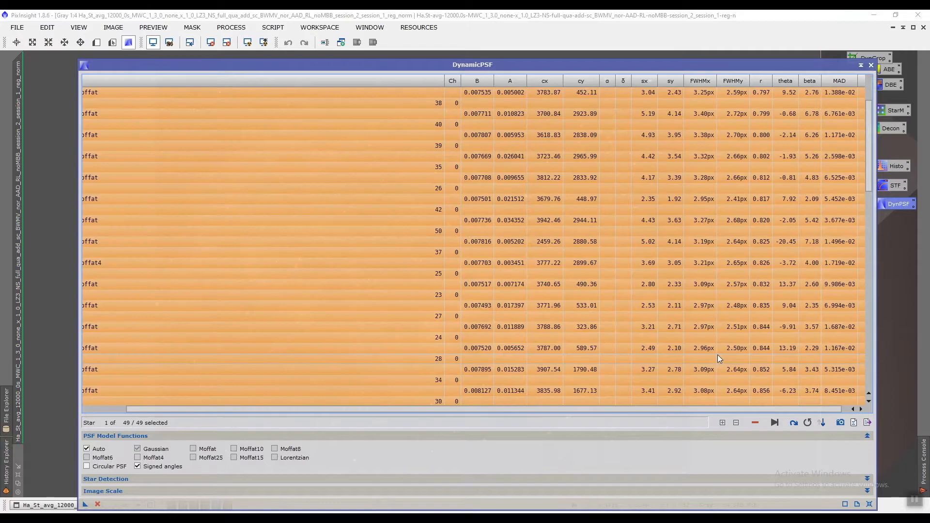
{"action": "left_click", "coordinate": [840, 423]}
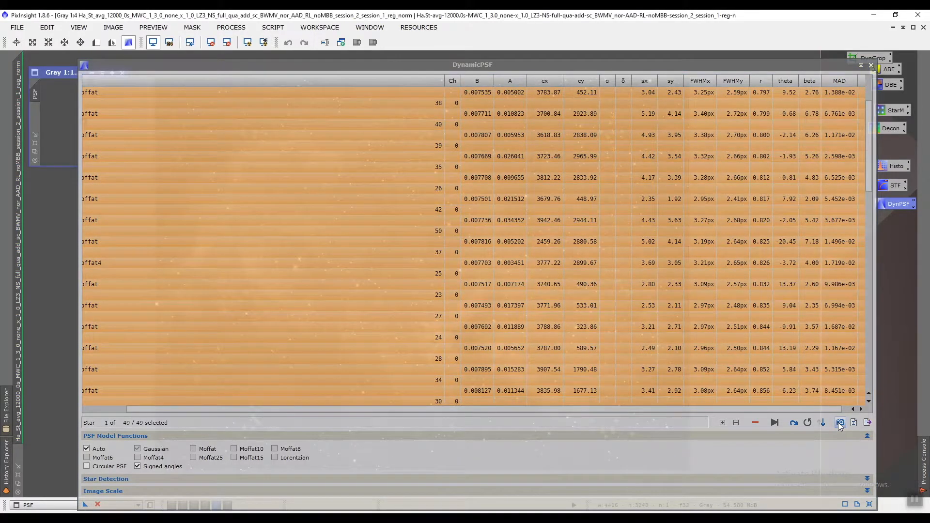
{"action": "left_click_drag", "start_coordinate": [170, 69], "coordinate": [199, 90]}
{"action": "left_click", "coordinate": [68, 73]}
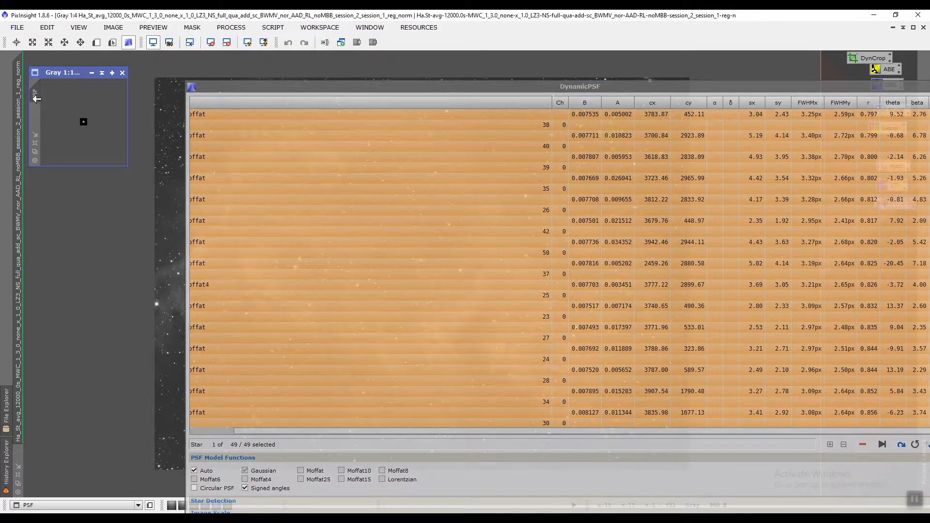
{"action": "left_click_drag", "start_coordinate": [461, 86], "coordinate": [327, 94]}
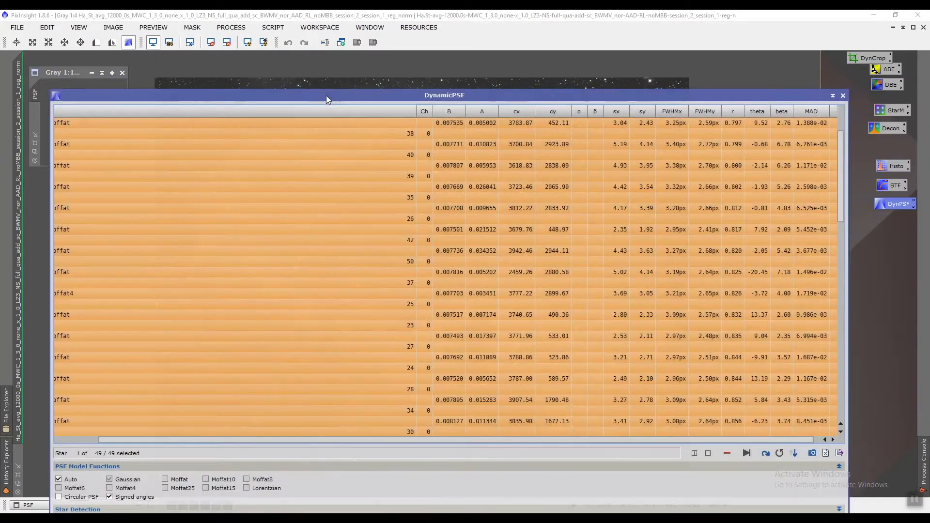
{"action": "left_click", "coordinate": [842, 96]}
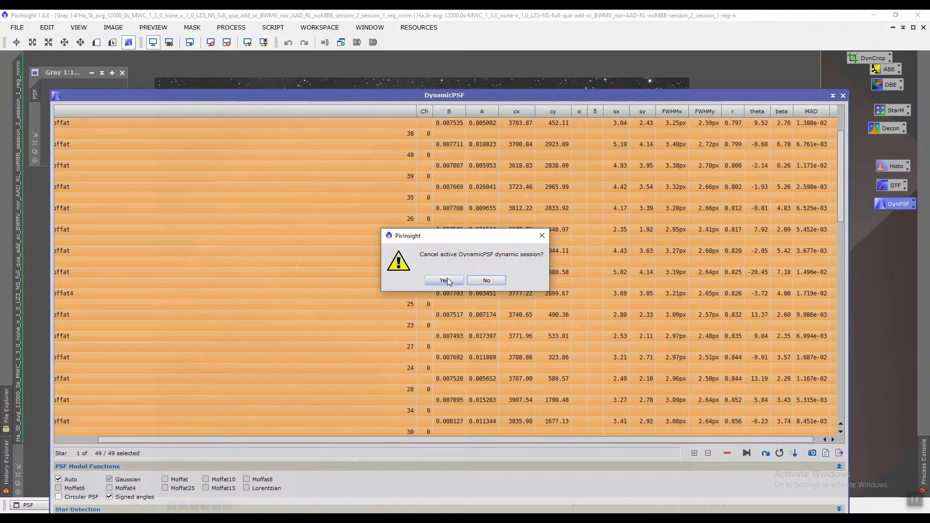
{"action": "left_click", "coordinate": [448, 281]}
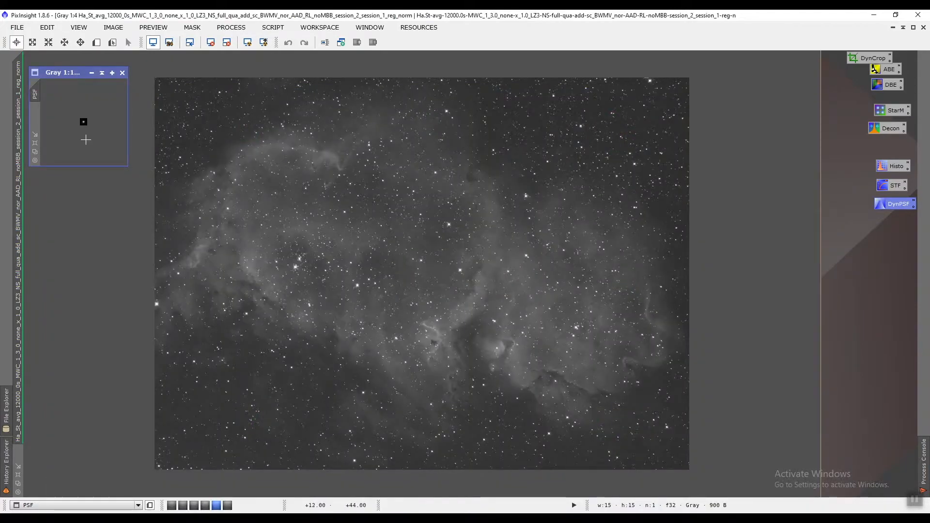
- Check the enlarged PSF image's shape with a temporary auto screen stretch, and park its window beneath the process icons
{"action": "scroll", "coordinate": [86, 139], "scroll_direction": "up", "scroll_amount": 12}
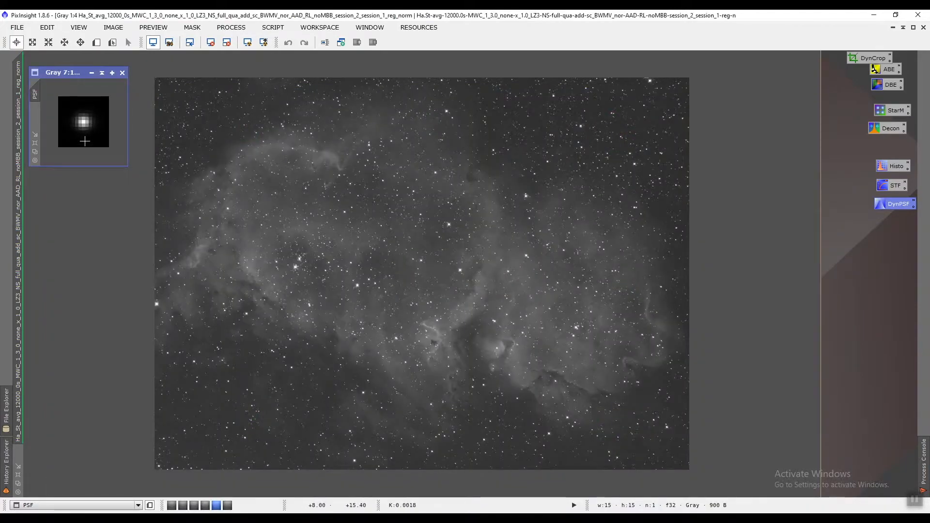
{"action": "scroll", "coordinate": [85, 141], "scroll_direction": "up", "scroll_amount": 1}
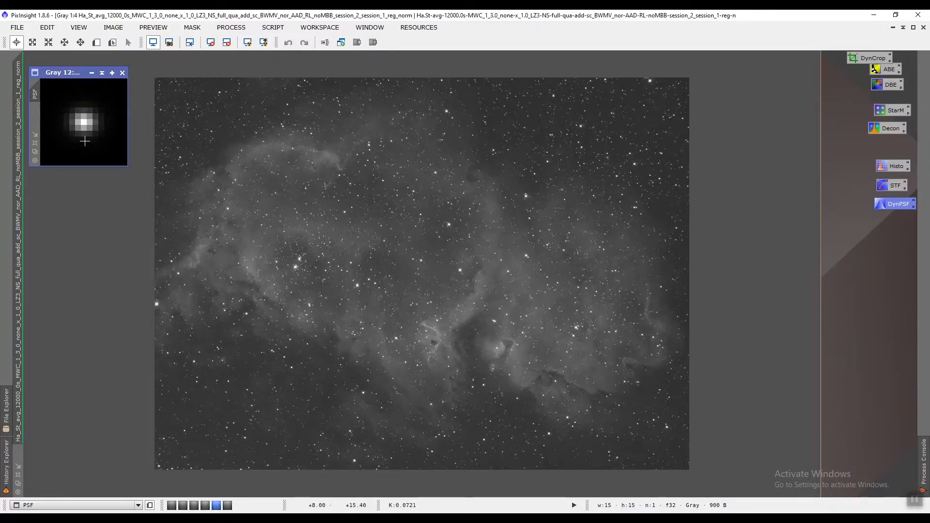
{"action": "left_click", "coordinate": [247, 43]}
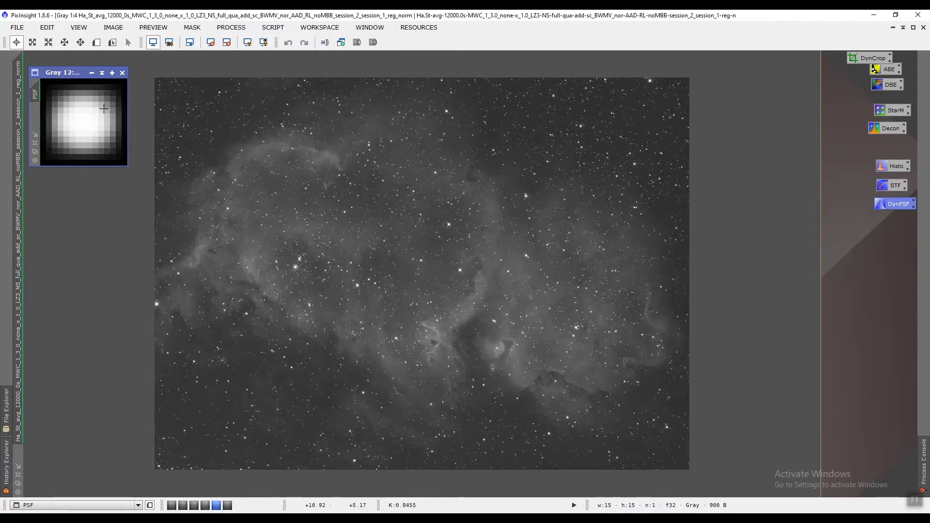
{"action": "left_click", "coordinate": [210, 43]}
{"action": "left_click_drag", "start_coordinate": [61, 71], "coordinate": [858, 237]}
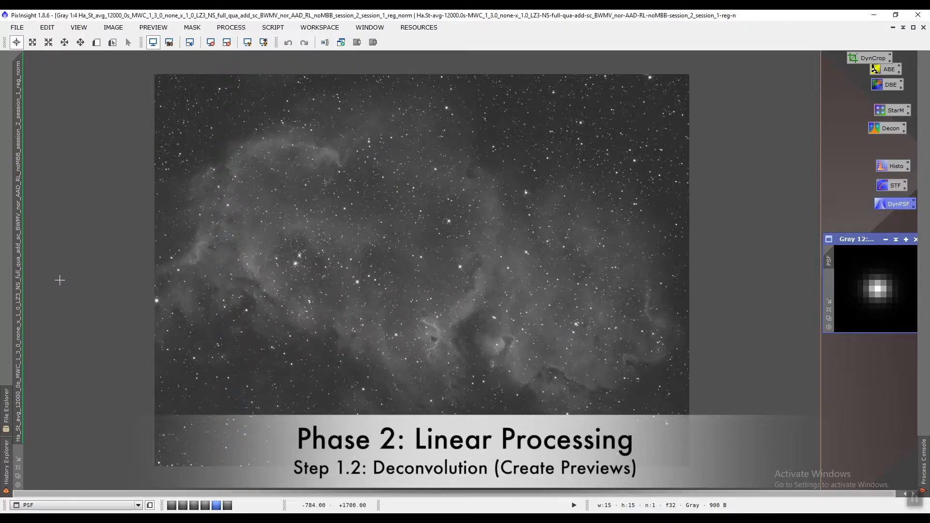
- Rename the nebula image's identifier to Ha
{"action": "double_click", "coordinate": [20, 264]}
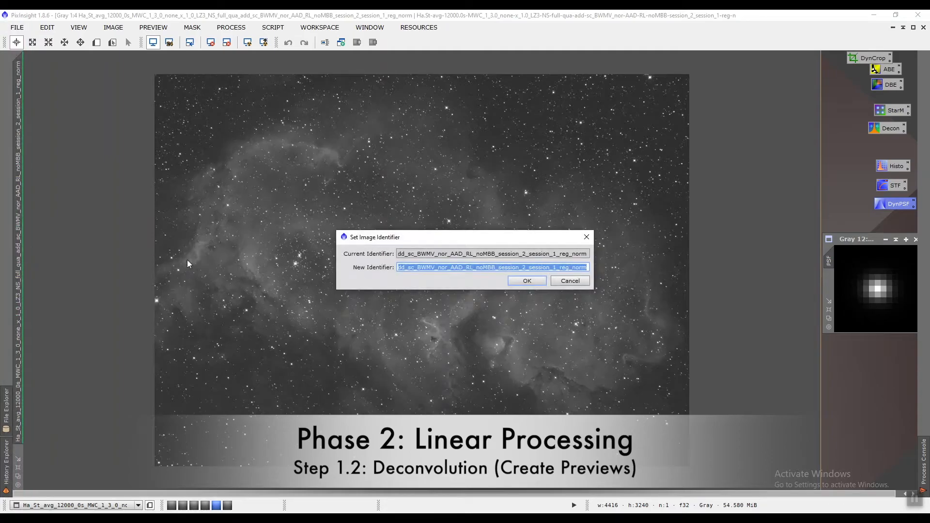
{"action": "type", "text": "Ha"}
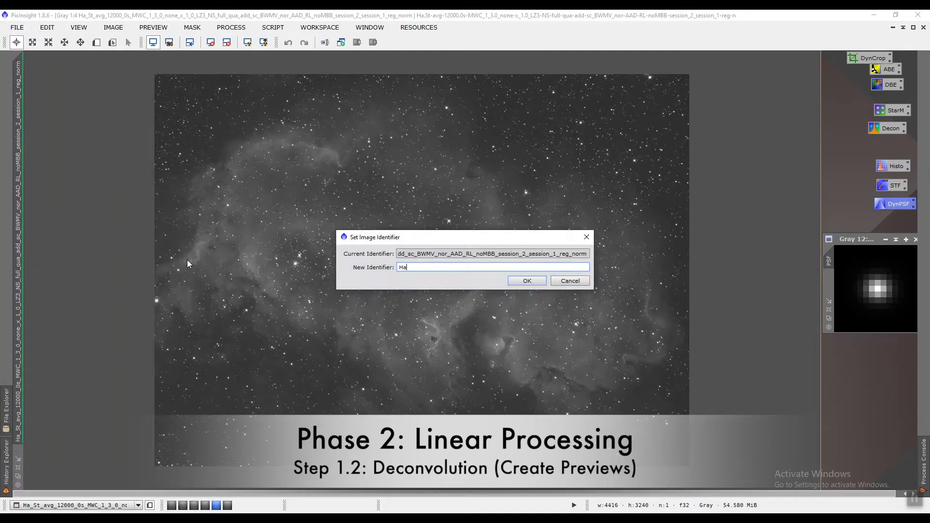
{"action": "key", "text": "Return"}
- Create a small preview on the Ha image around the bright pillar structure below the nebula's centre
{"action": "left_click", "coordinate": [97, 43]}
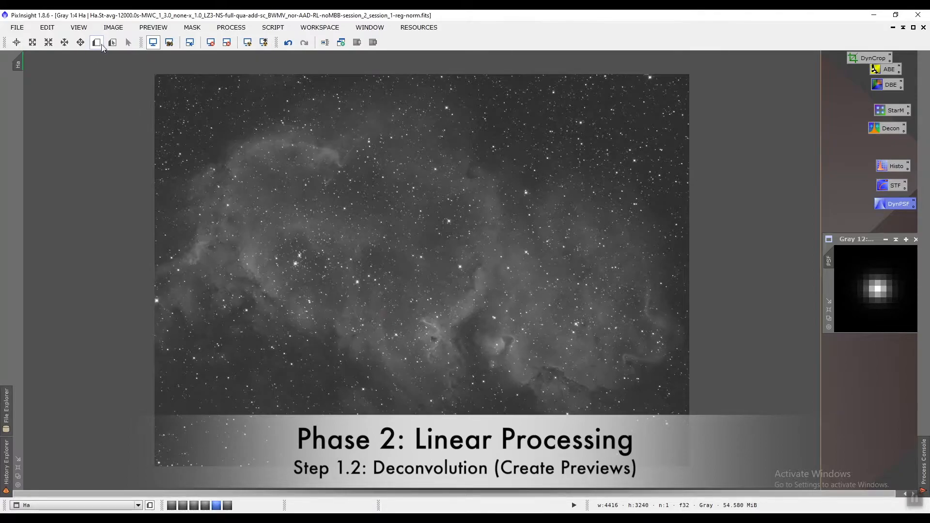
{"action": "left_click_drag", "start_coordinate": [409, 307], "coordinate": [456, 364]}
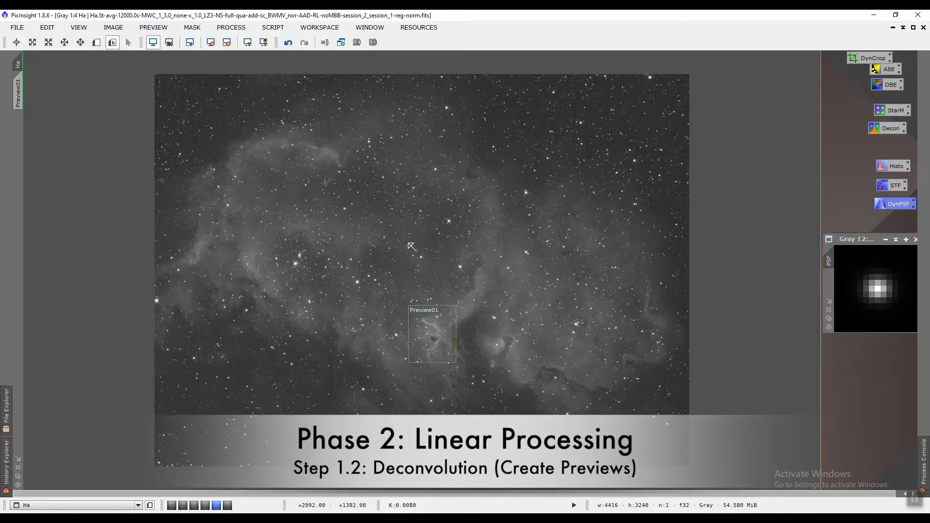
- Add two more previews on the Ha image, around the upper-right starry background and the dark ridge along the nebula's lower edge
{"action": "left_click", "coordinate": [97, 42]}
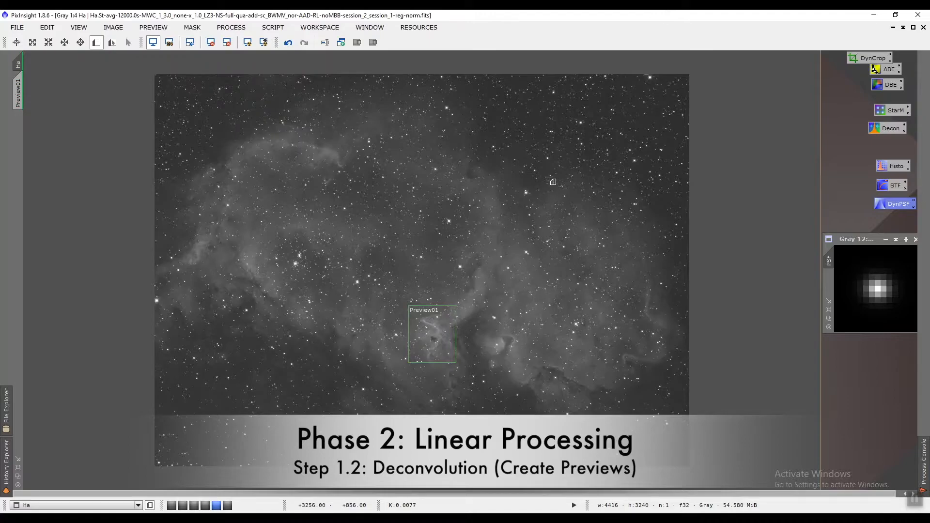
{"action": "left_click_drag", "start_coordinate": [609, 86], "coordinate": [659, 118]}
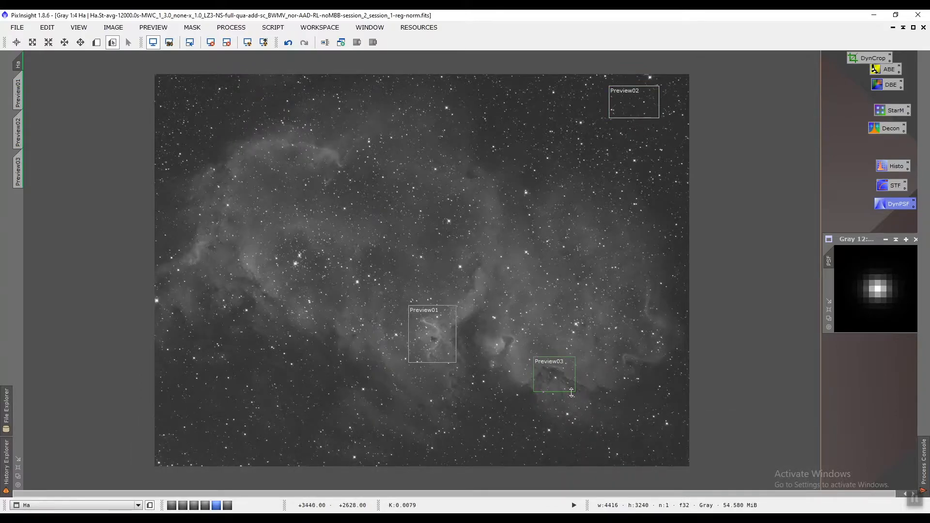
- Display Preview01 and set up Deconvolution with PSF as its external PSF image
{"action": "left_click", "coordinate": [19, 89]}
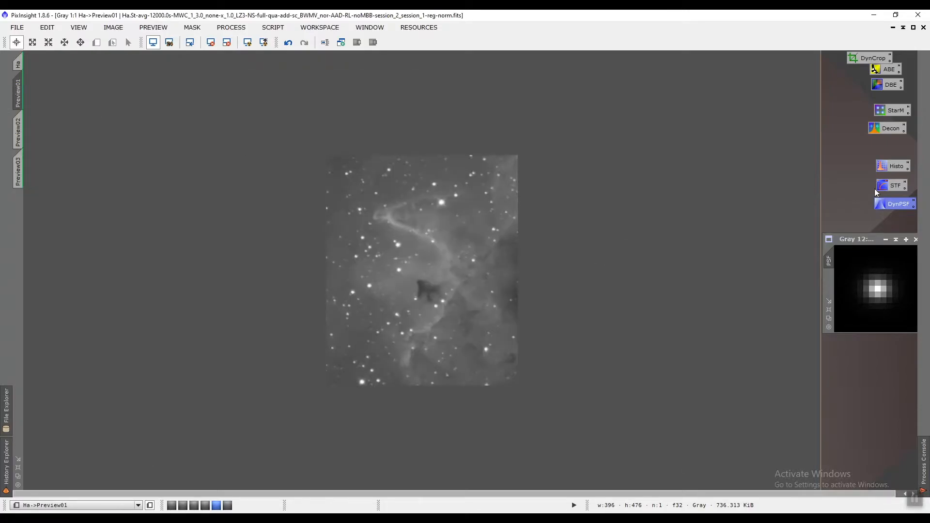
{"action": "double_click", "coordinate": [891, 128]}
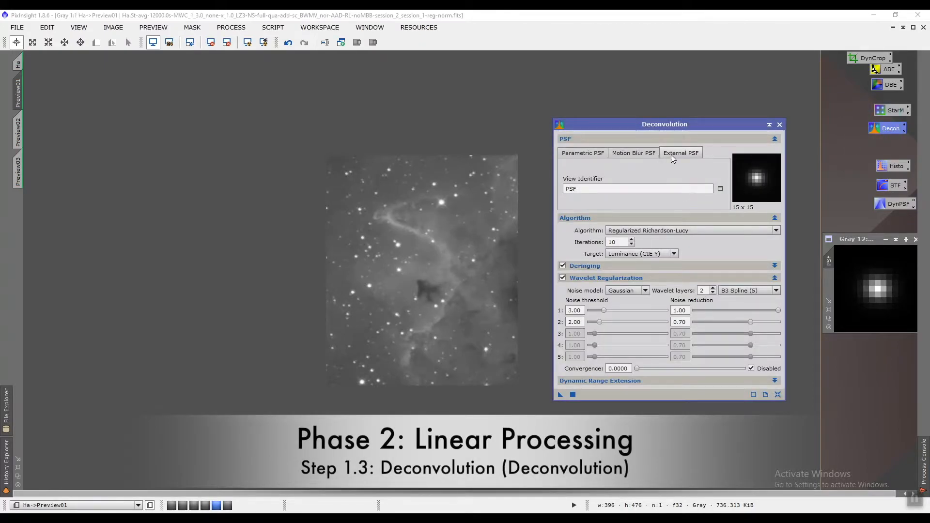
{"action": "left_click", "coordinate": [719, 189]}
{"action": "left_click", "coordinate": [402, 300]}
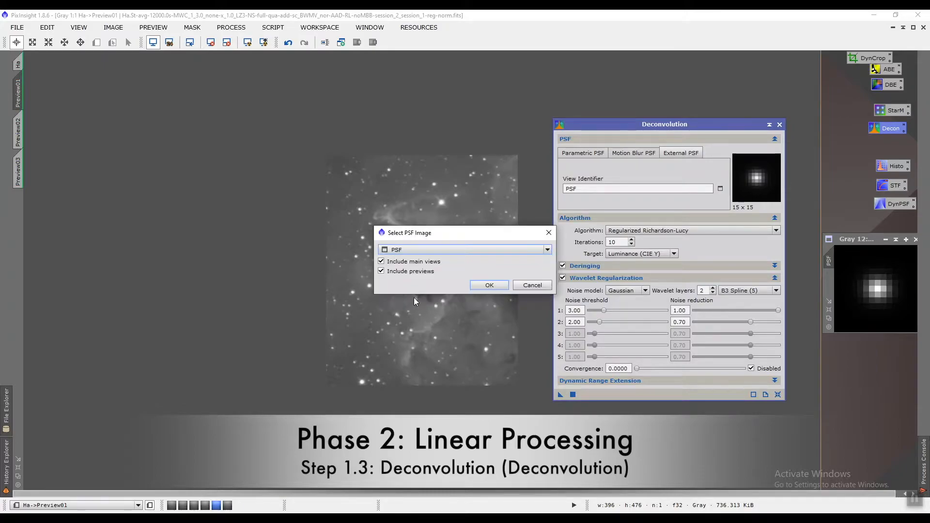
{"action": "left_click", "coordinate": [487, 284]}
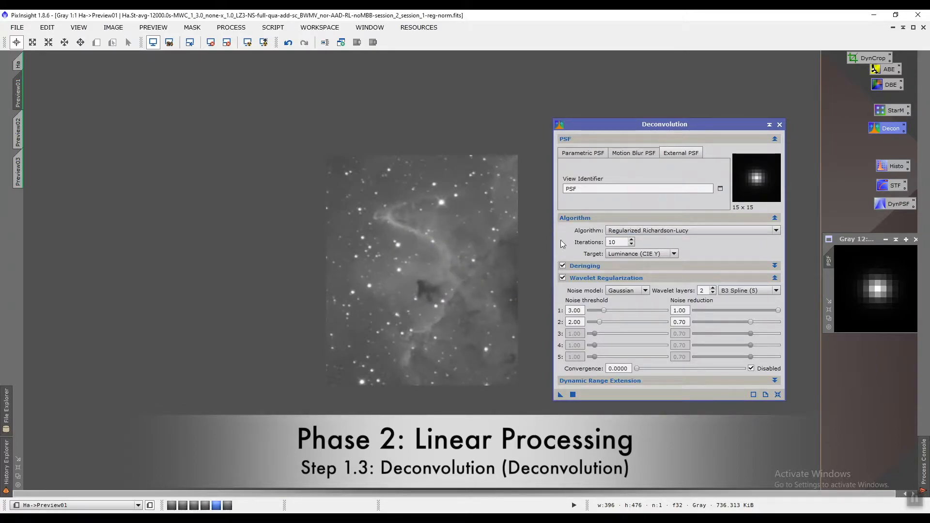
- Set the global dark and global bright deringing values to 0.0000 and run the deconvolution on Preview01
{"action": "left_click", "coordinate": [568, 266]}
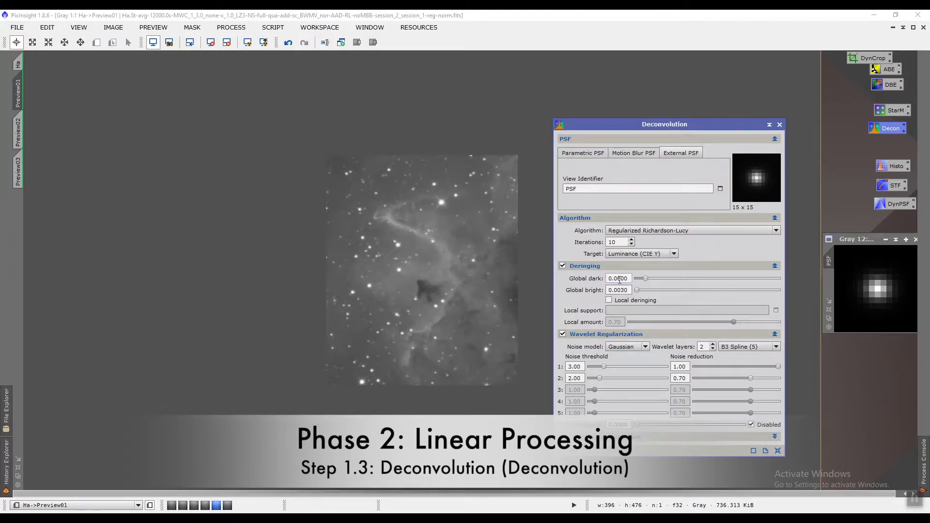
{"action": "mouse_move", "coordinate": [618, 280]}
{"action": "left_mouse_down"}
{"action": "mouse_move", "coordinate": [638, 279]}
{"action": "mouse_move", "coordinate": [628, 290]}
{"action": "left_mouse_up"}
{"action": "type", "text": "0.000"}
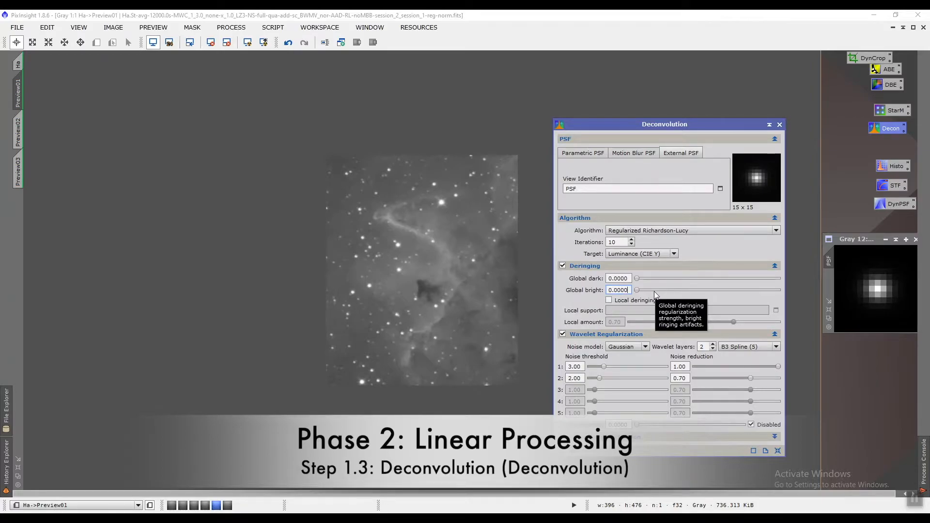
{"action": "left_click_drag", "start_coordinate": [559, 450], "coordinate": [432, 330]}
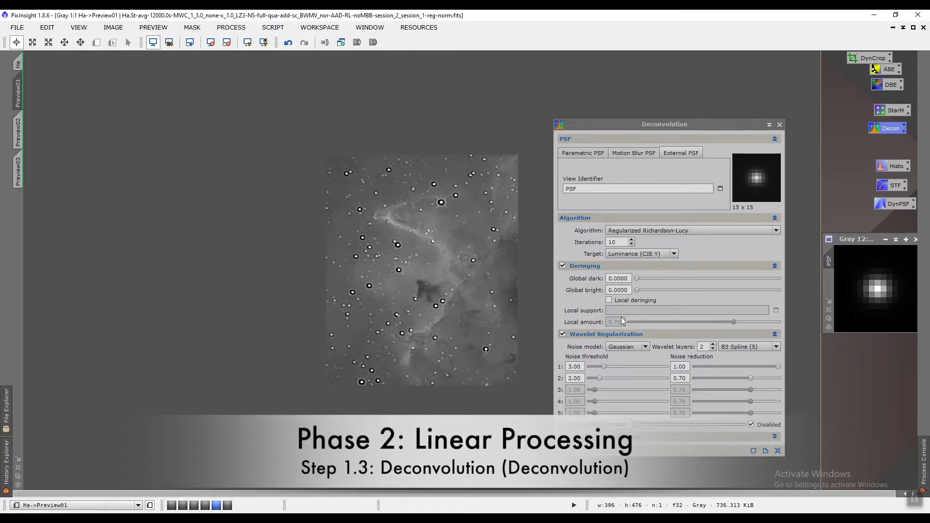
- Try global dark values of 0.0050 and 0.0150, running the deconvolution on Preview01 with each
{"action": "left_click", "coordinate": [622, 279]}
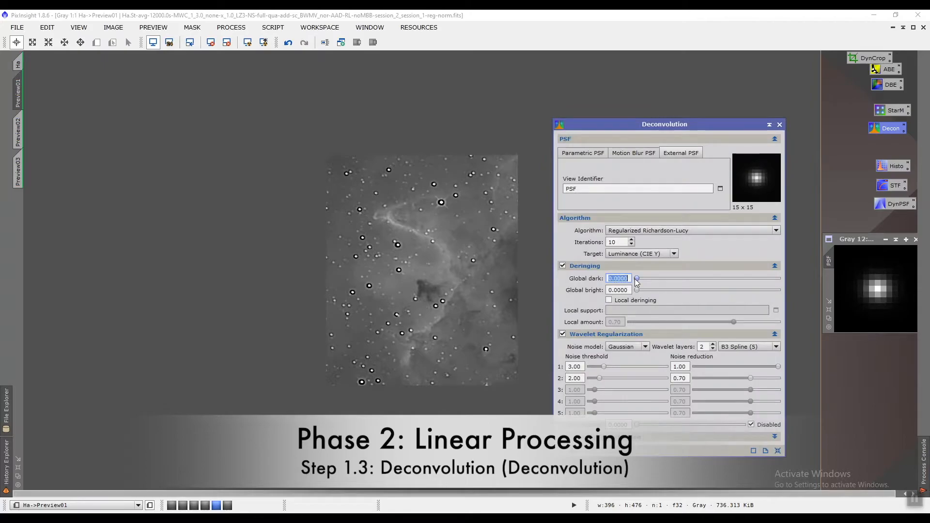
{"action": "type", "text": "5005"}
{"action": "left_click_drag", "start_coordinate": [560, 451], "coordinate": [426, 334]}
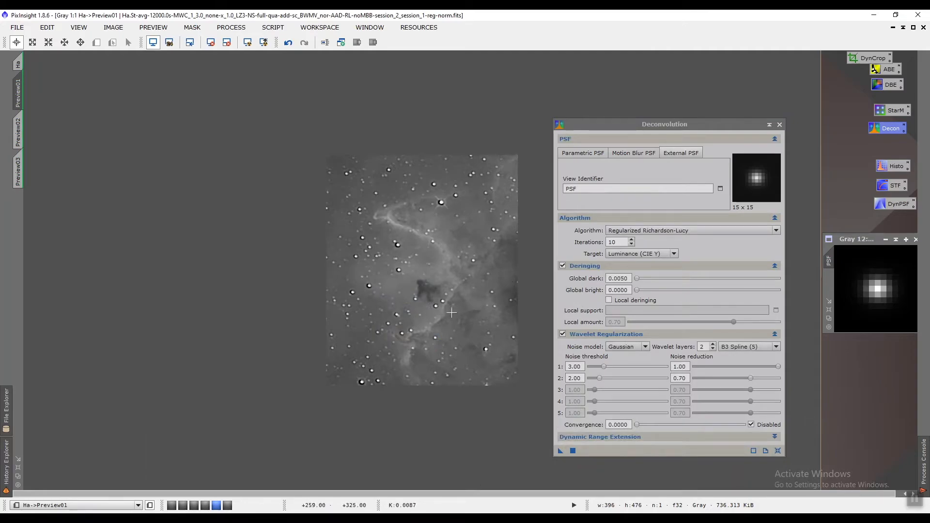
{"action": "left_click", "coordinate": [639, 284]}
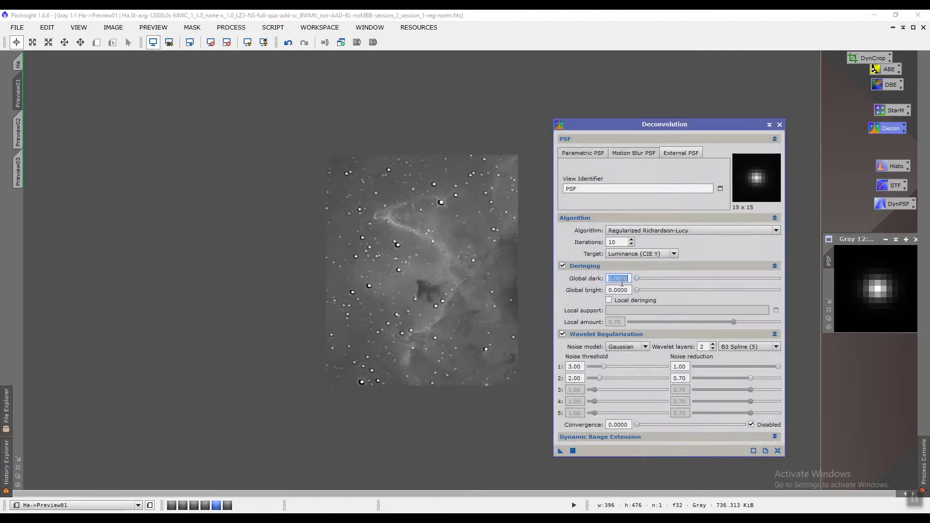
{"action": "type", "text": "0"}
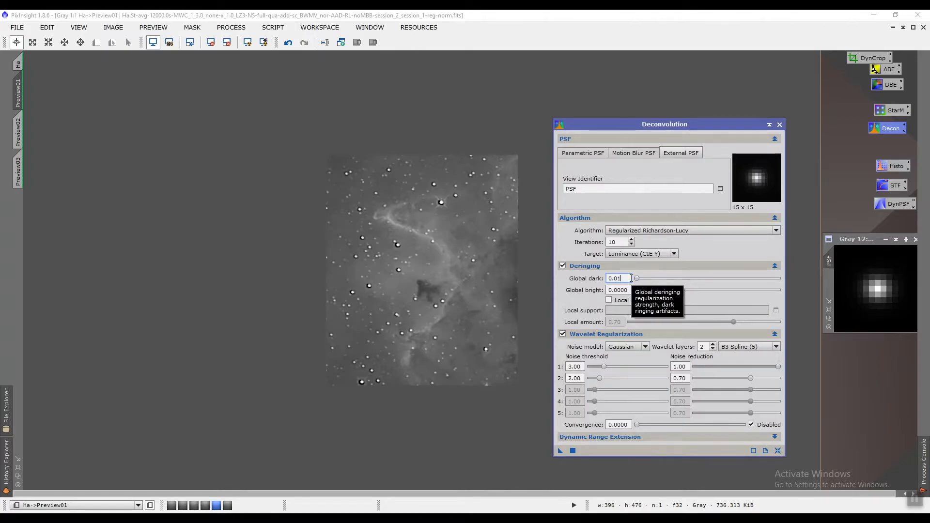
{"action": "type", "text": "150"}
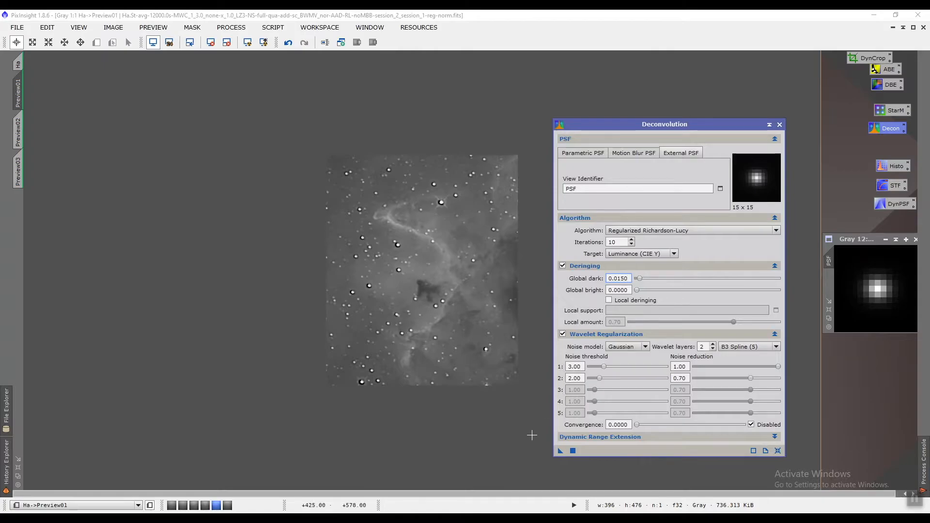
{"action": "left_click_drag", "start_coordinate": [560, 451], "coordinate": [453, 367]}
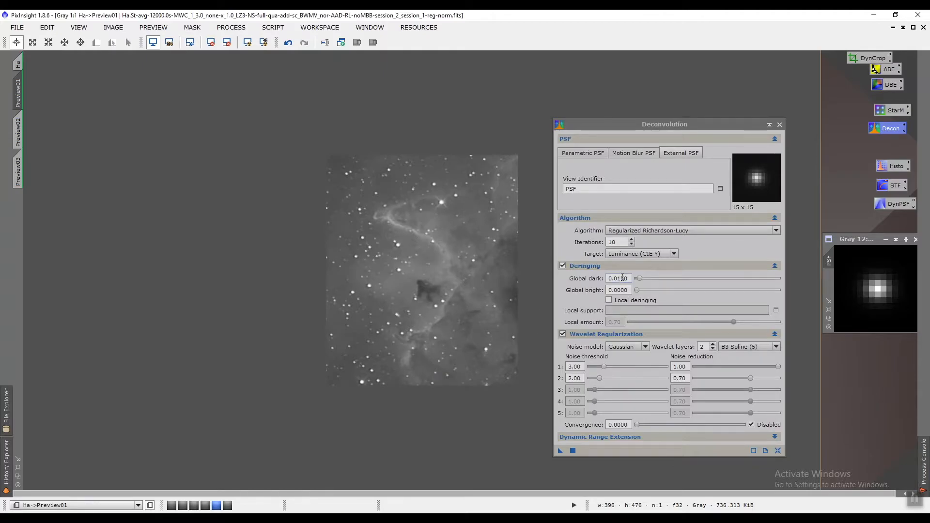
- Try global dark values of 0.0200 and 0.0250, running the deconvolution on Preview01 with each
{"action": "left_click_drag", "start_coordinate": [618, 277], "coordinate": [635, 281]}
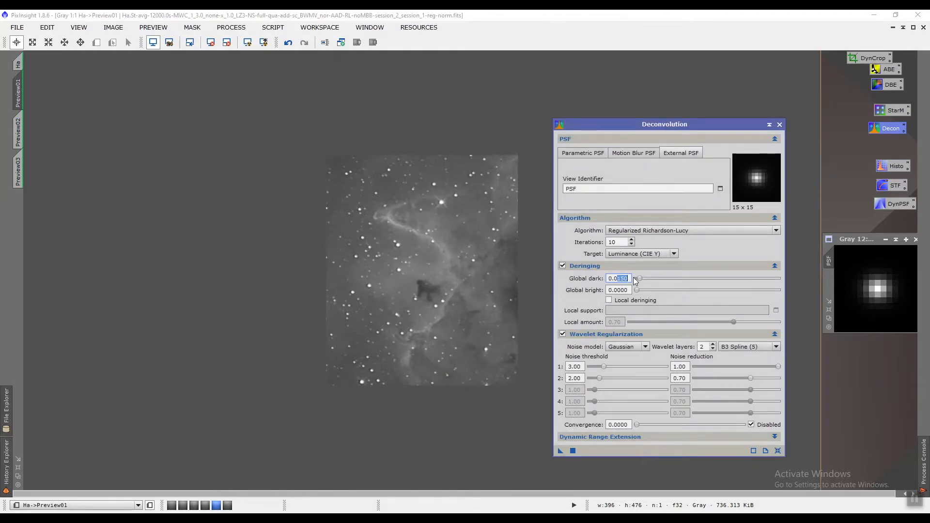
{"action": "type", "text": "2"}
{"action": "left_click_drag", "start_coordinate": [561, 451], "coordinate": [437, 342]}
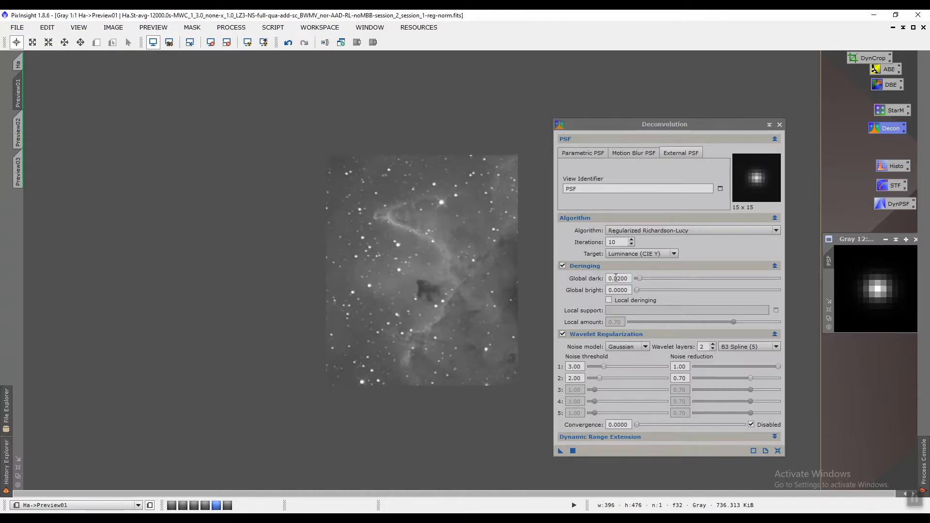
{"action": "left_click_drag", "start_coordinate": [621, 279], "coordinate": [640, 276]}
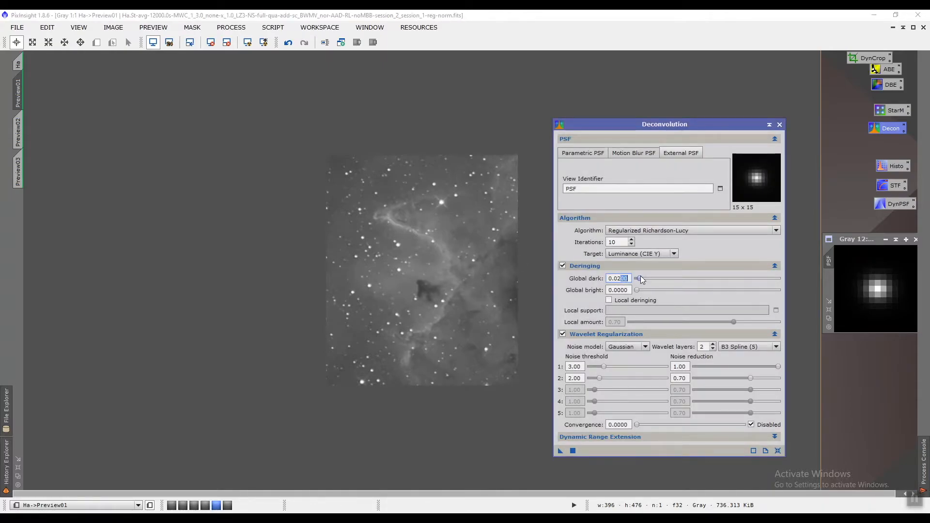
{"action": "type", "text": "5"}
{"action": "left_click_drag", "start_coordinate": [560, 451], "coordinate": [442, 347]}
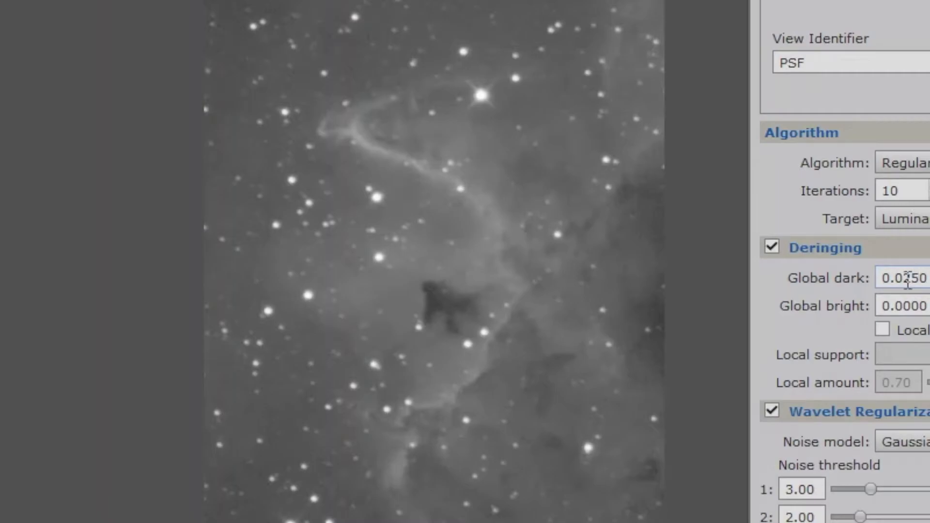
- Set the global dark deringing value to 0.0320 and run the deconvolution on Preview01
{"action": "left_click_drag", "start_coordinate": [908, 280], "coordinate": [926, 280]}
{"action": "key", "text": "BackSpace"}
{"action": "key", "text": "BackSpace"}
{"action": "key", "text": "BackSpace"}
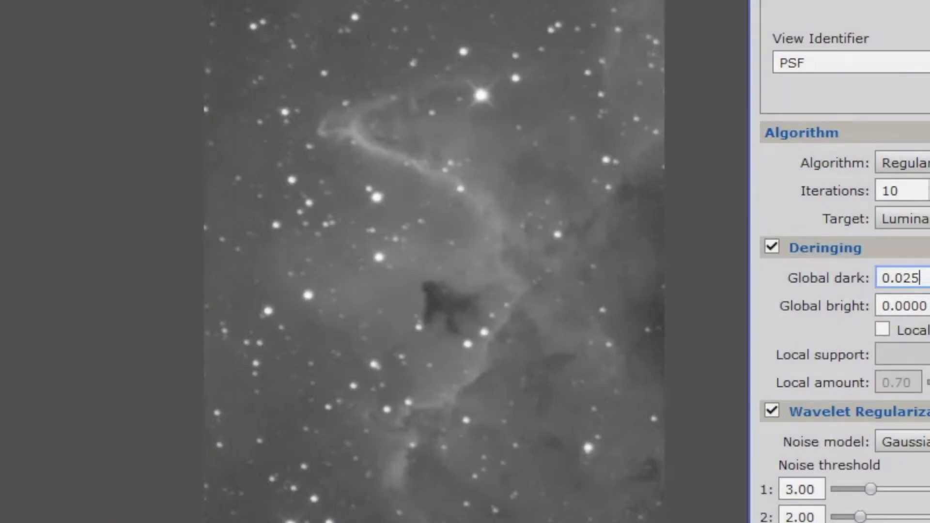
{"action": "type", "text": "320"}
{"action": "left_click_drag", "start_coordinate": [767, 522], "coordinate": [390, 429]}
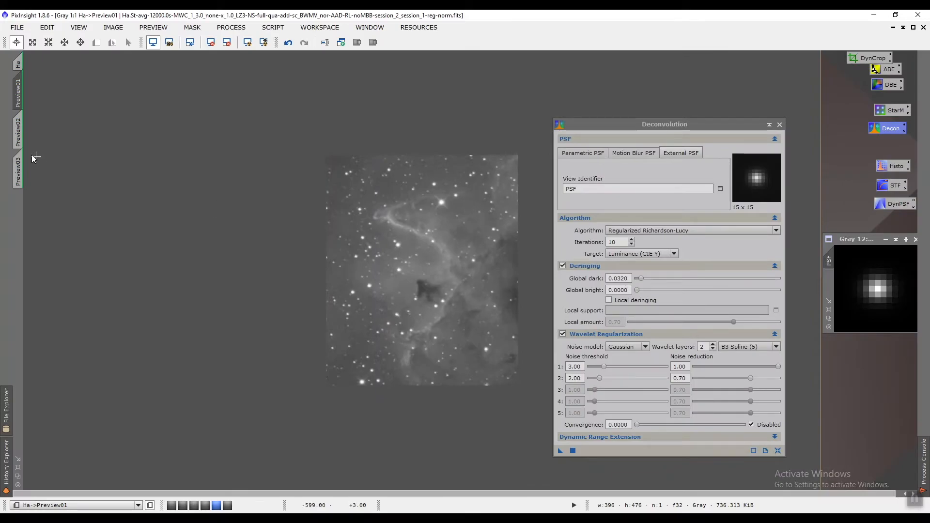
- Test the deconvolution on the star background in Preview02, set global bright to 0.0010 and run it on that preview
{"action": "left_click", "coordinate": [21, 139]}
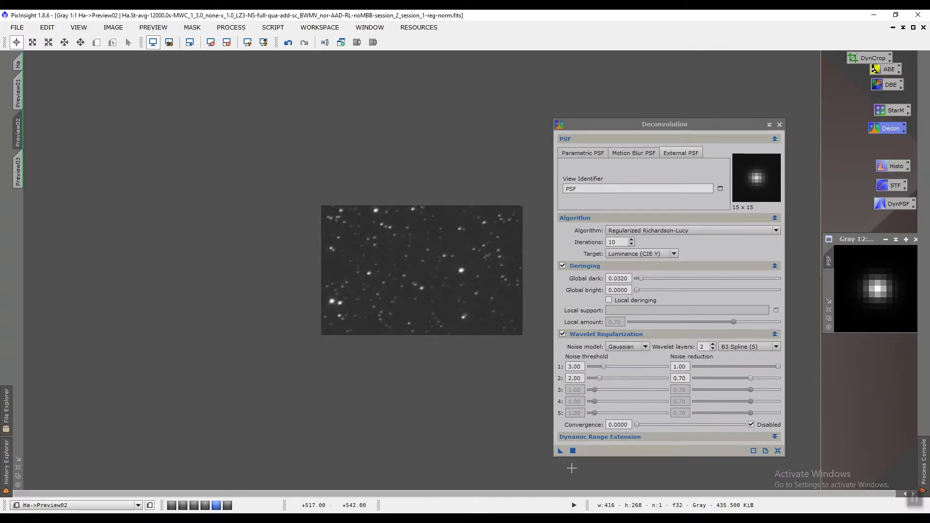
{"action": "left_click", "coordinate": [561, 451]}
{"action": "scroll", "coordinate": [429, 314], "scroll_direction": "up", "scroll_amount": 2}
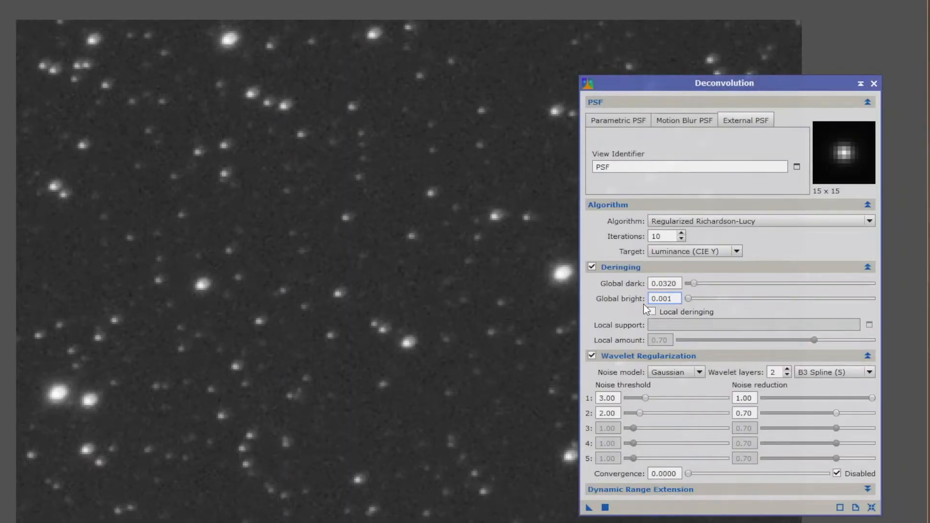
{"action": "left_click_drag", "start_coordinate": [589, 507], "coordinate": [393, 406]}
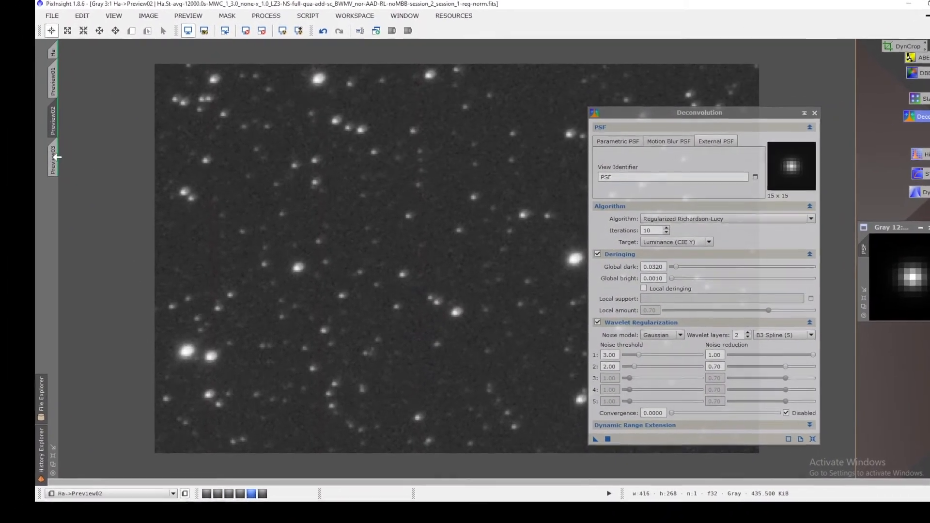
- Run the deconvolution with the current settings on the dark ridge in Preview03, and recheck Preview01
{"action": "left_click", "coordinate": [54, 157]}
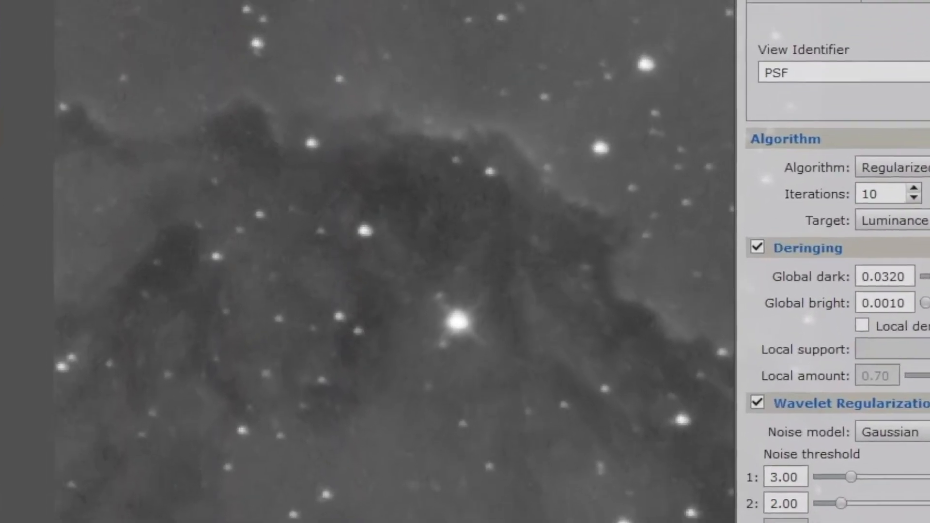
{"action": "left_click_drag", "start_coordinate": [754, 522], "coordinate": [521, 462]}
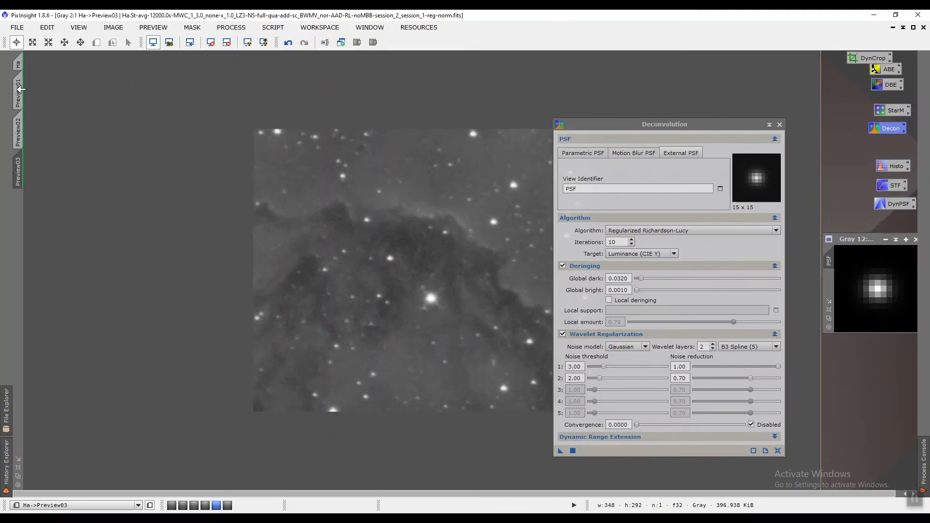
{"action": "left_click", "coordinate": [19, 90]}
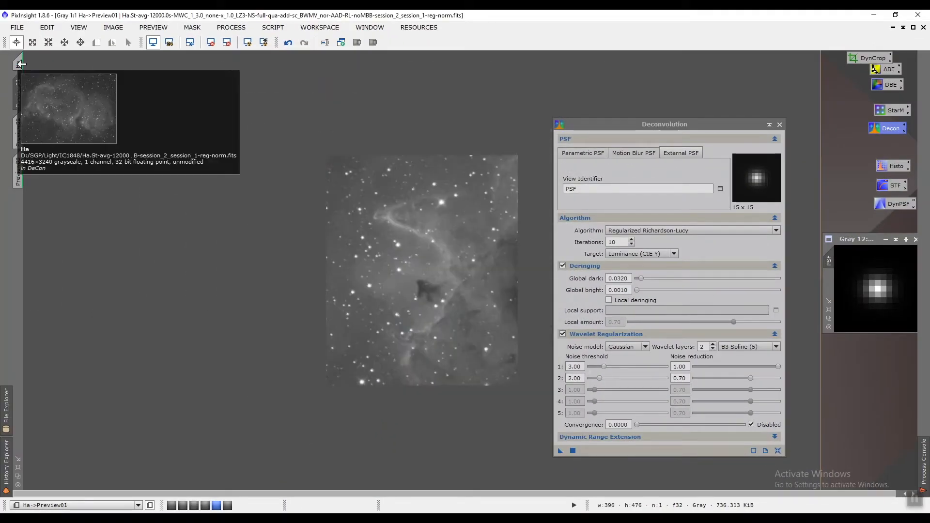
- Run the deconvolution on the full Ha image and inspect the stars and nebula edges up close
{"action": "left_click", "coordinate": [19, 63]}
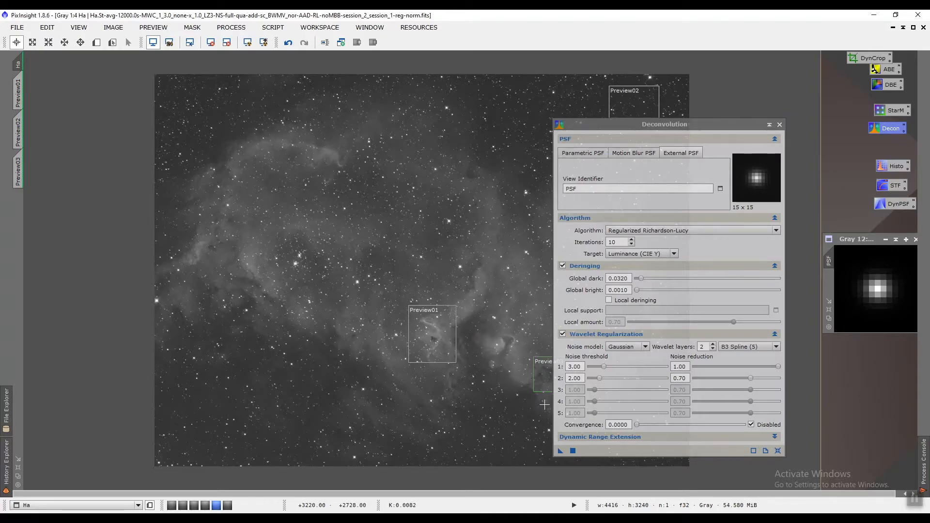
{"action": "left_click_drag", "start_coordinate": [559, 451], "coordinate": [317, 289]}
{"action": "scroll", "coordinate": [497, 342], "scroll_direction": "up", "scroll_amount": 4}
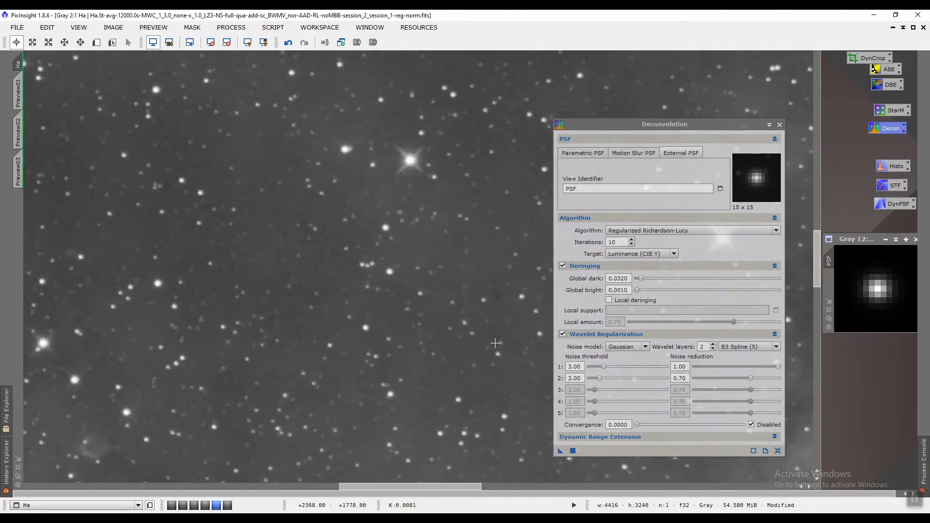
{"action": "left_click_drag", "start_coordinate": [817, 251], "coordinate": [818, 175]}
{"action": "left_click_drag", "start_coordinate": [462, 488], "coordinate": [341, 488]}
{"action": "left_click_drag", "start_coordinate": [816, 196], "coordinate": [819, 157]}
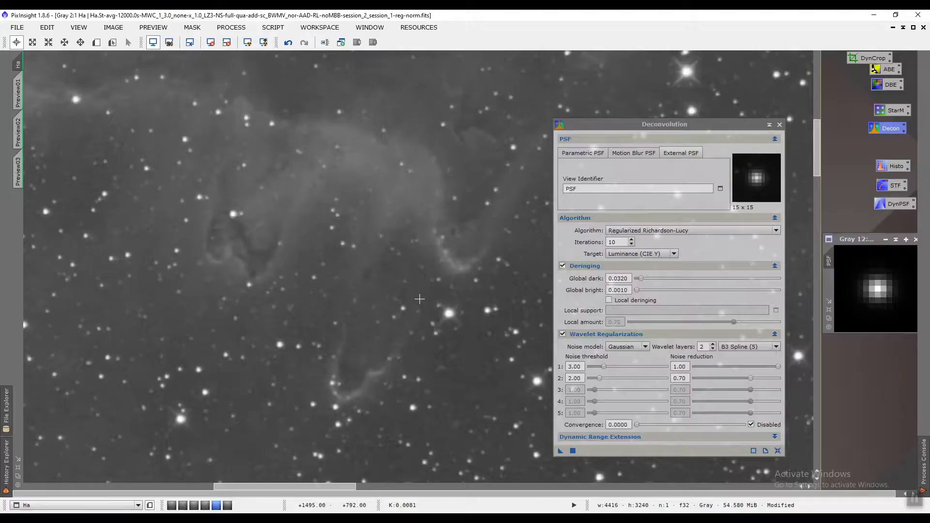
{"action": "scroll", "coordinate": [529, 304], "scroll_direction": "down", "scroll_amount": 4}
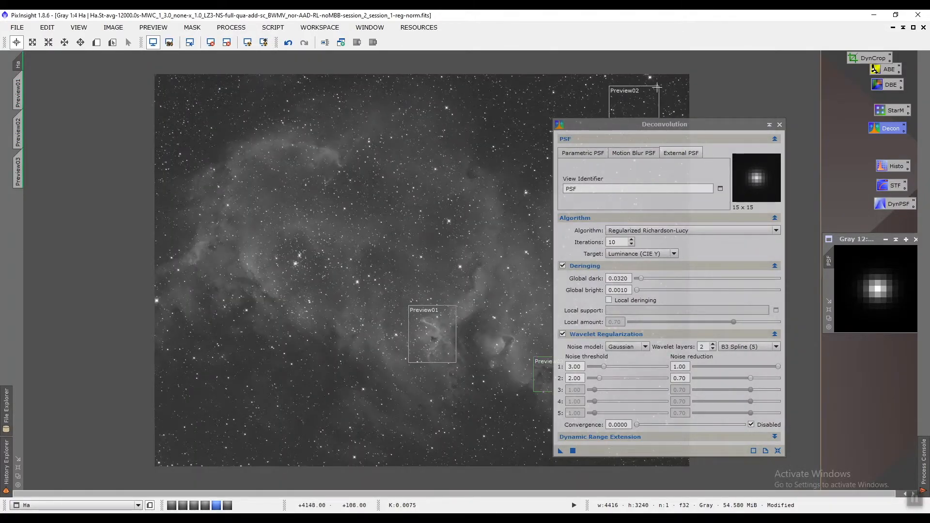
- Restore the Ha image window from full size and send it to the MLT workspace
{"action": "left_click", "coordinate": [914, 27]}
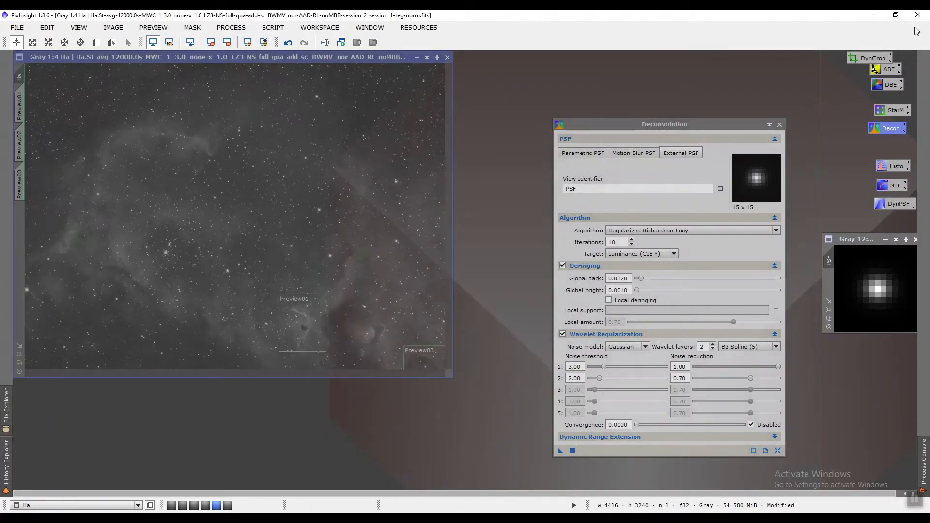
{"action": "right_click", "coordinate": [365, 56]}
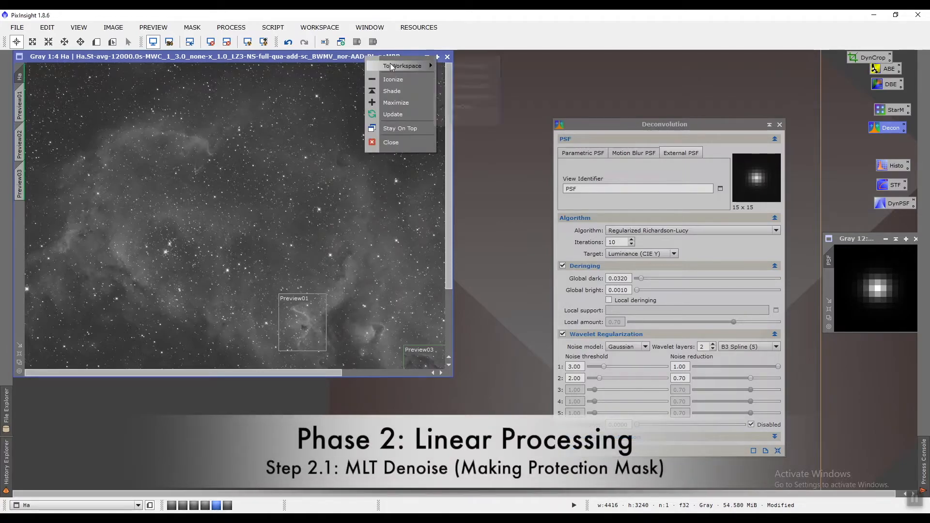
{"action": "mouse_move", "coordinate": [391, 67]}
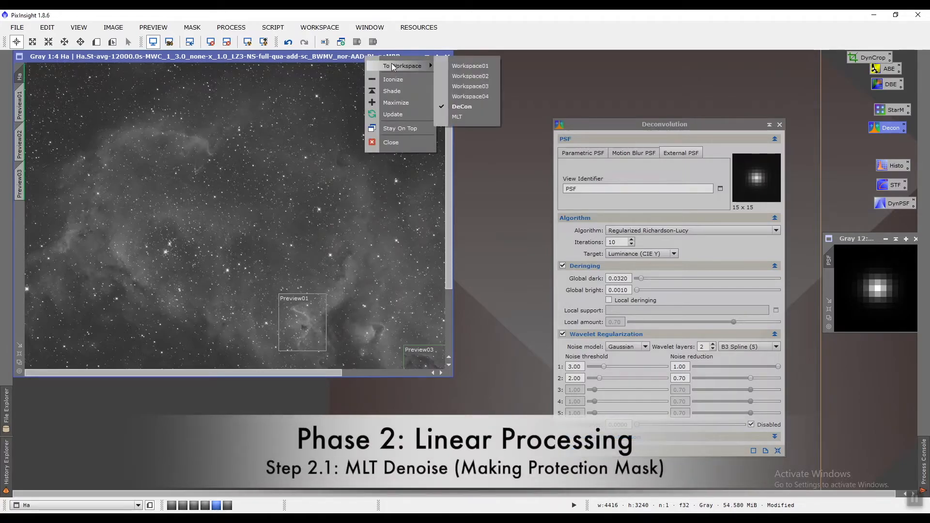
{"action": "left_click", "coordinate": [450, 117]}
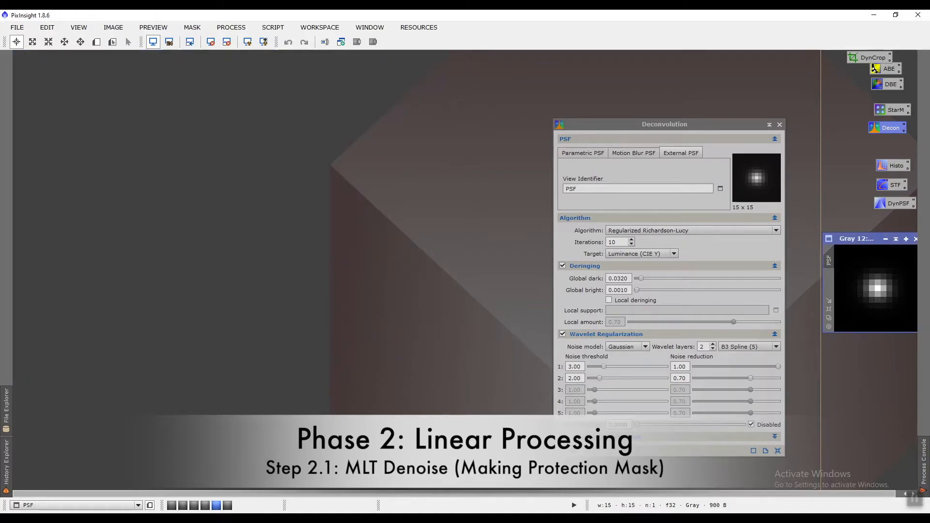
- Examine the noise in the deconvolved Ha image on the MLT workspace, comparing dark background with bright nebula areas at high magnification
{"action": "left_click", "coordinate": [227, 505]}
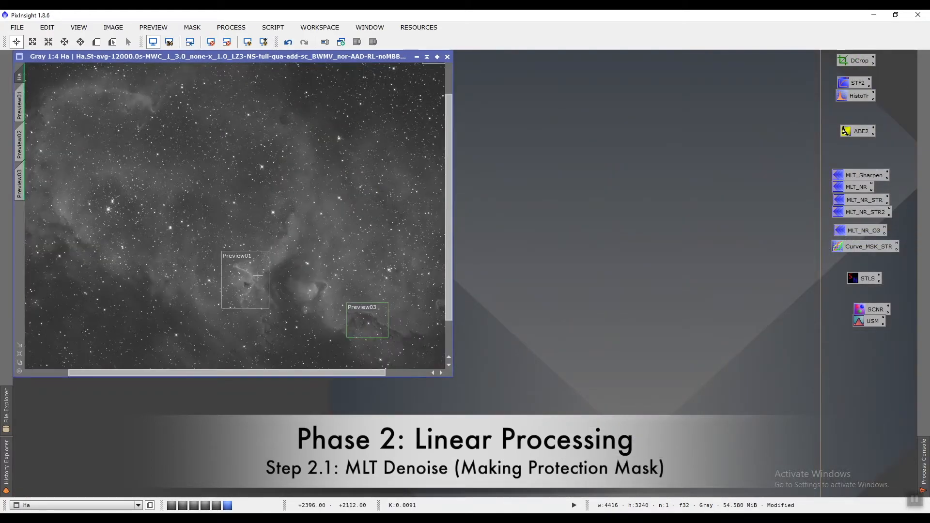
{"action": "scroll", "coordinate": [258, 276], "scroll_direction": "up", "scroll_amount": 3}
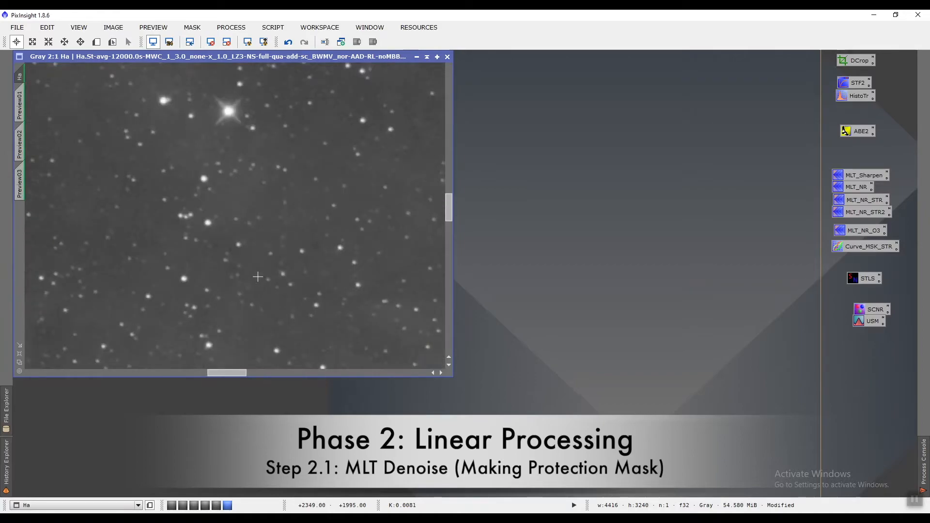
{"action": "left_click_drag", "start_coordinate": [449, 213], "coordinate": [448, 353]}
{"action": "left_click_drag", "start_coordinate": [223, 373], "coordinate": [305, 379]}
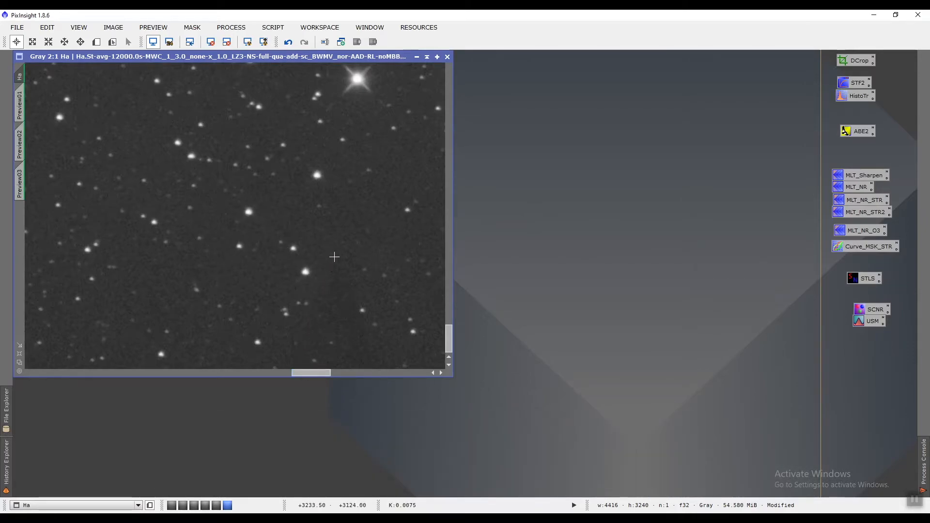
{"action": "left_click_drag", "start_coordinate": [315, 373], "coordinate": [208, 376]}
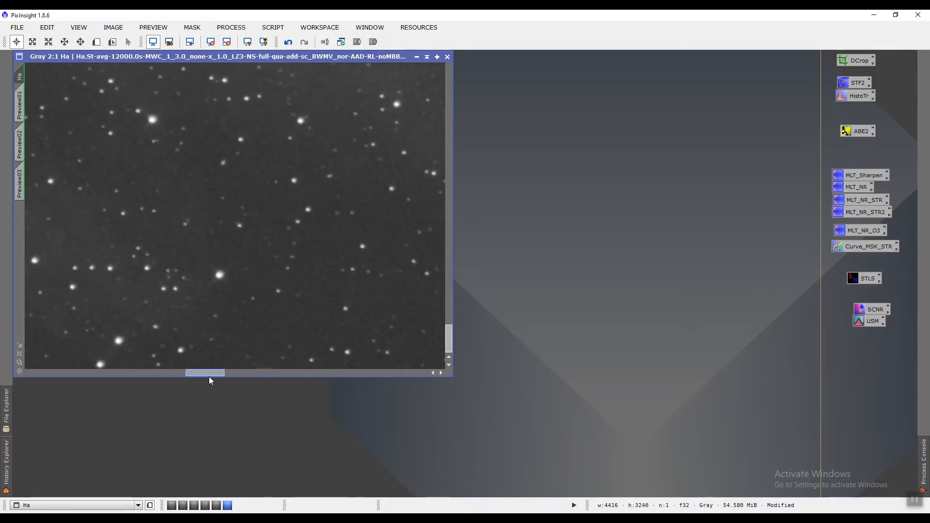
{"action": "left_click_drag", "start_coordinate": [449, 335], "coordinate": [464, 275]}
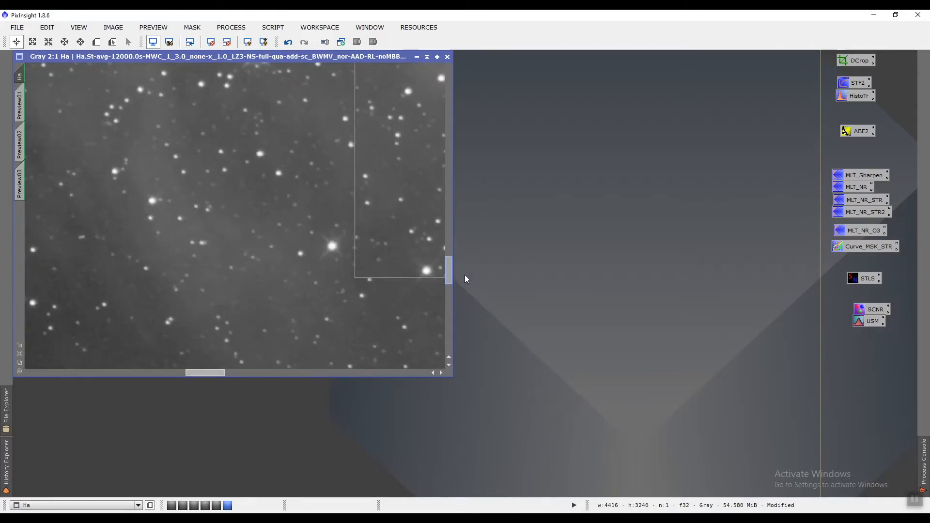
{"action": "left_click_drag", "start_coordinate": [205, 373], "coordinate": [242, 373]}
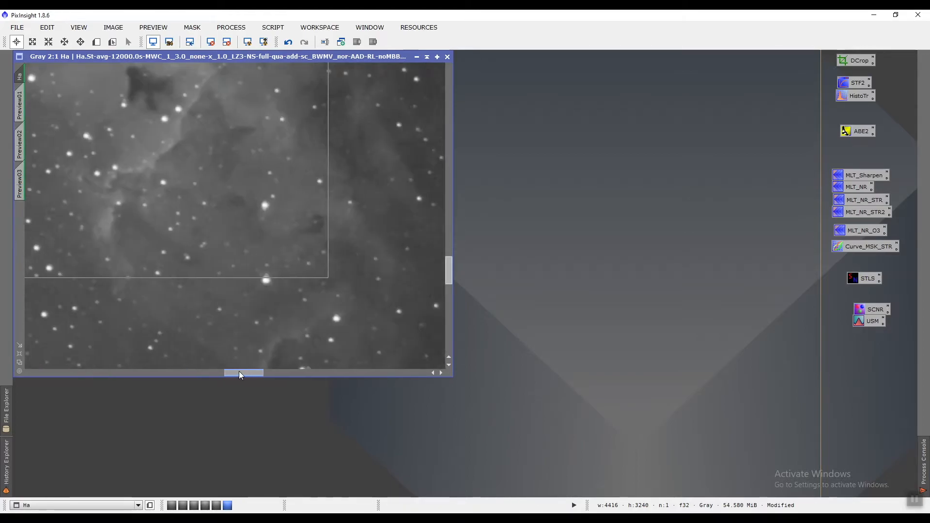
{"action": "left_click_drag", "start_coordinate": [449, 273], "coordinate": [449, 251]}
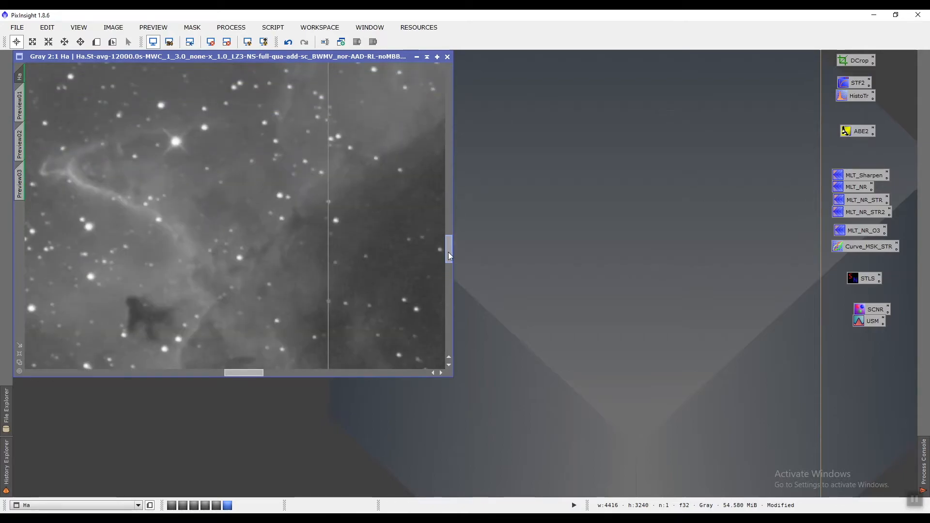
{"action": "left_click_drag", "start_coordinate": [254, 373], "coordinate": [242, 376]}
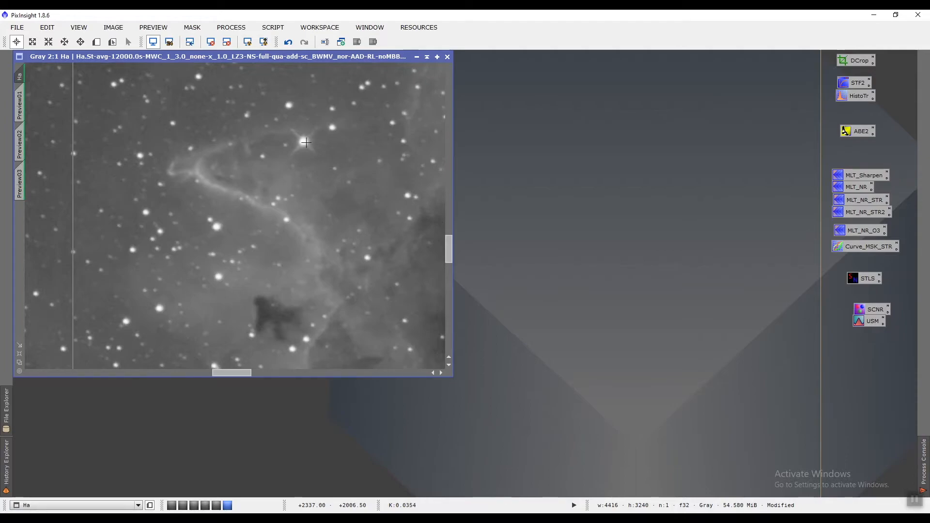
- Duplicate the Ha image and place the Ha_clone window beside the original
{"action": "right_click", "coordinate": [20, 80]}
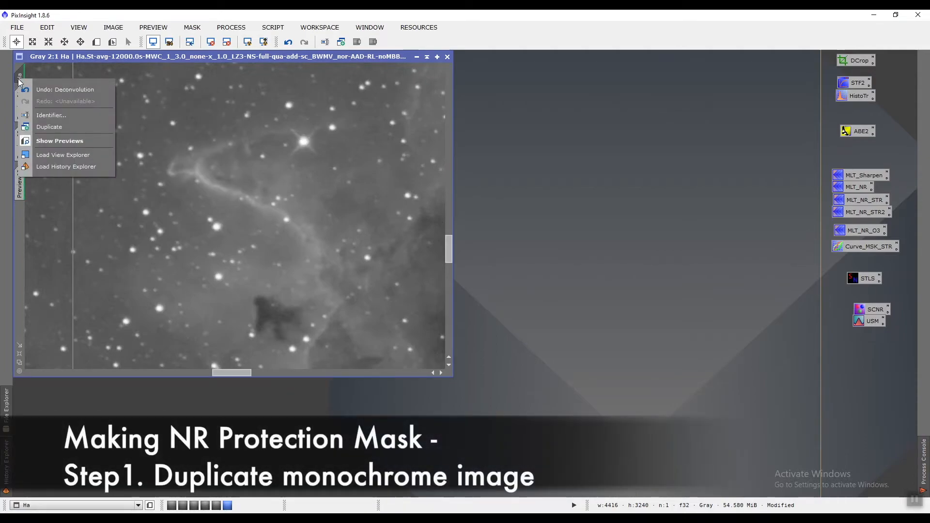
{"action": "left_click", "coordinate": [66, 125]}
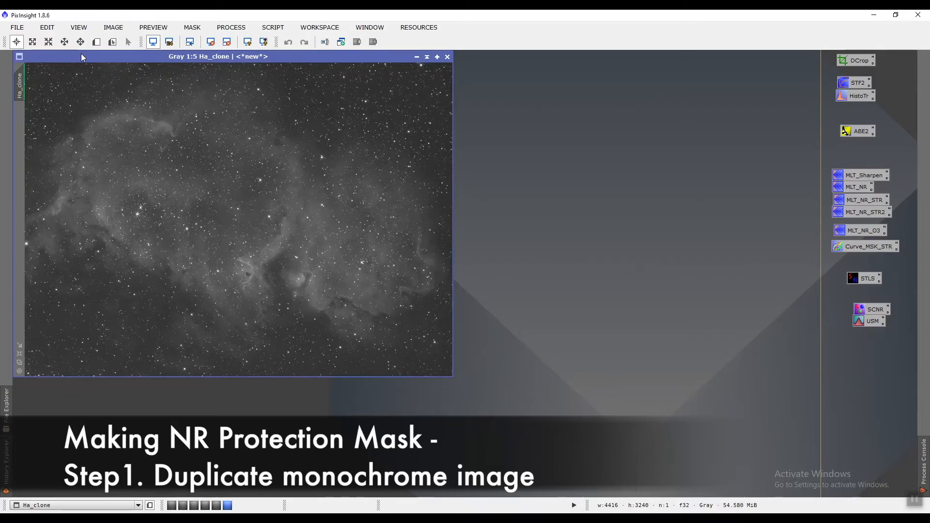
{"action": "left_click_drag", "start_coordinate": [81, 55], "coordinate": [283, 51]}
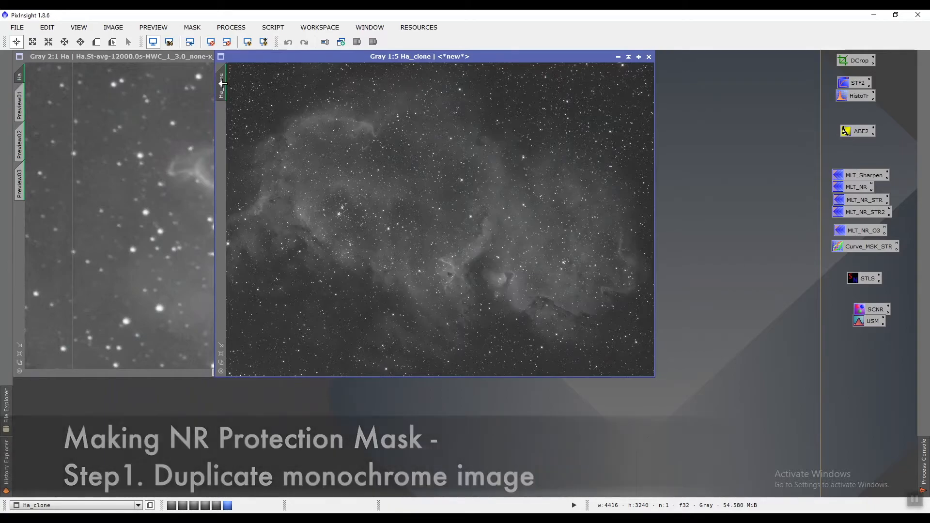
- Reset the screen stretch on Ha_clone, open ScreenTransferFunction and HistogramTransformation, and auto-stretch the clone's display
{"action": "left_click", "coordinate": [211, 43]}
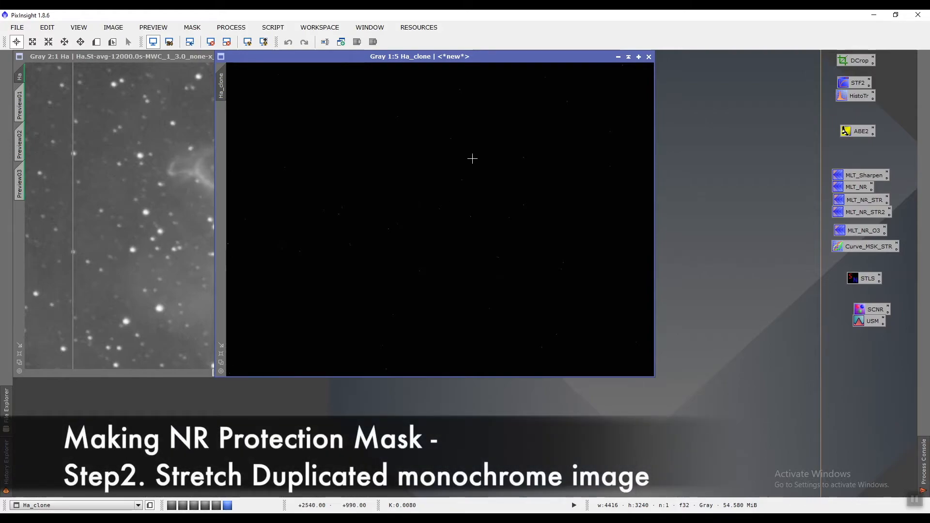
{"action": "double_click", "coordinate": [854, 87]}
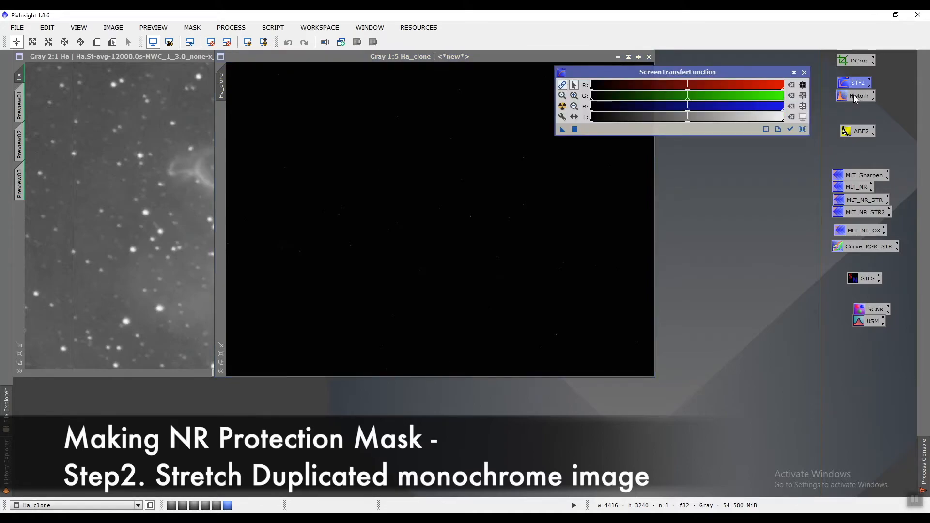
{"action": "double_click", "coordinate": [855, 96]}
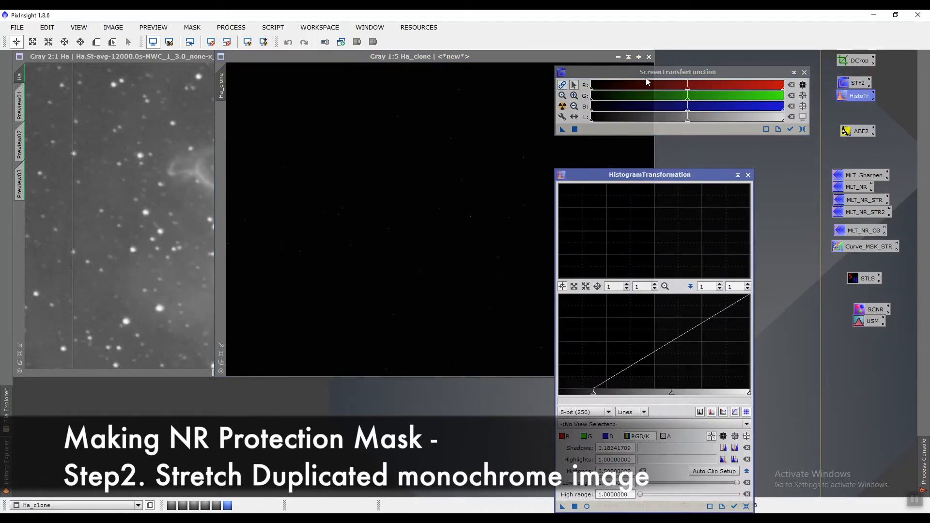
{"action": "left_click", "coordinate": [613, 104]}
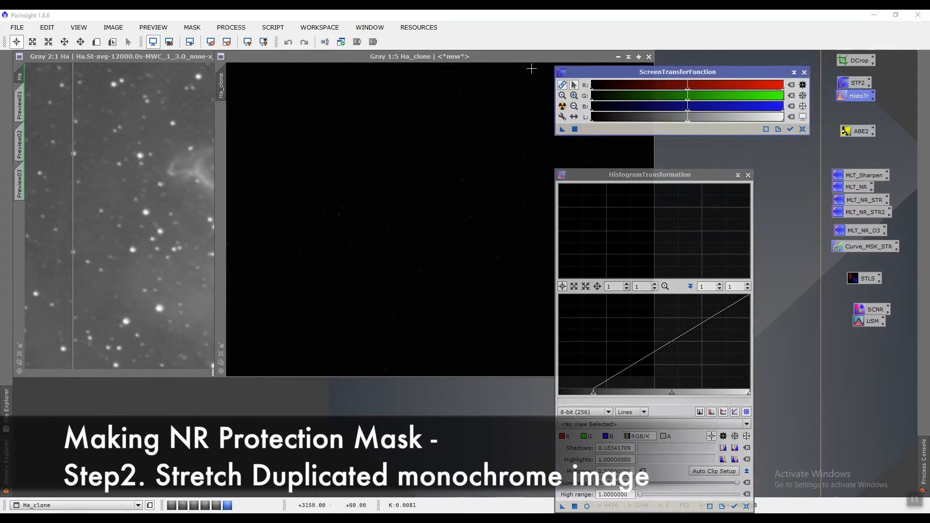
{"action": "left_click", "coordinate": [562, 107]}
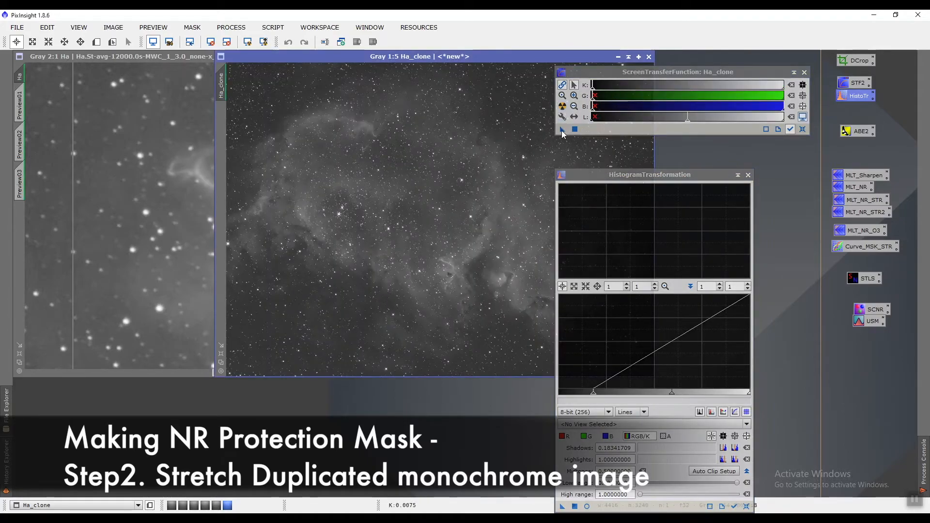
- Transfer the auto-stretch to HistogramTransformation, apply it permanently to Ha_clone, and reset the clone's screen stretch
{"action": "left_click_drag", "start_coordinate": [561, 130], "coordinate": [647, 510]}
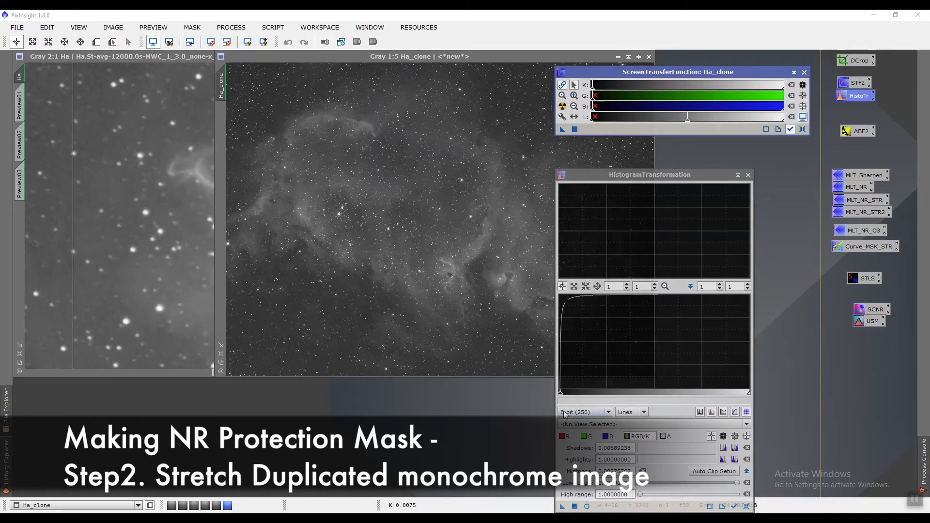
{"action": "left_click", "coordinate": [561, 508]}
{"action": "left_click_drag", "start_coordinate": [560, 507], "coordinate": [443, 263]}
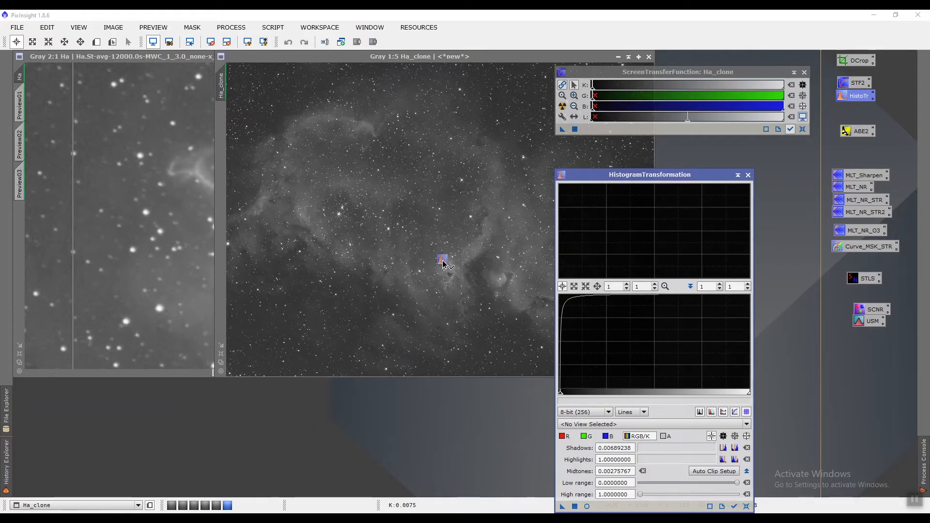
{"action": "left_click_drag", "start_coordinate": [443, 264], "coordinate": [443, 263]}
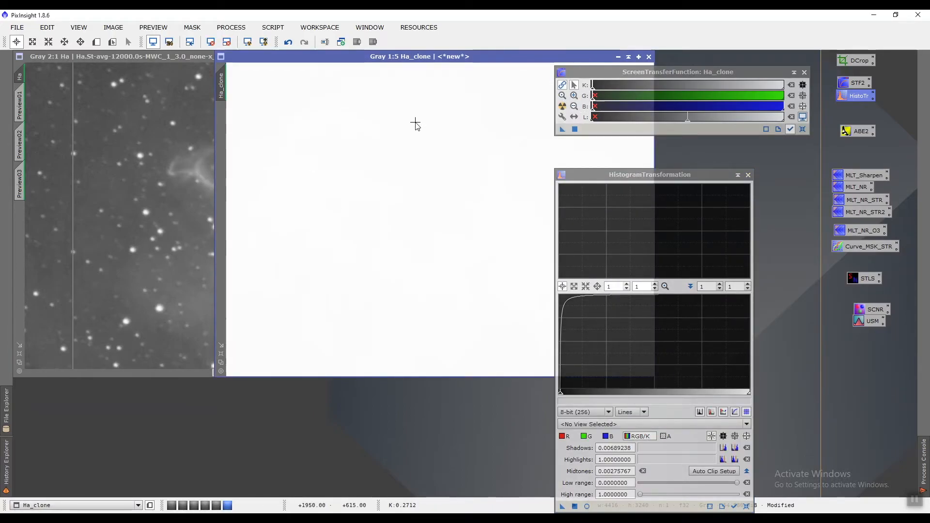
{"action": "left_click", "coordinate": [619, 174]}
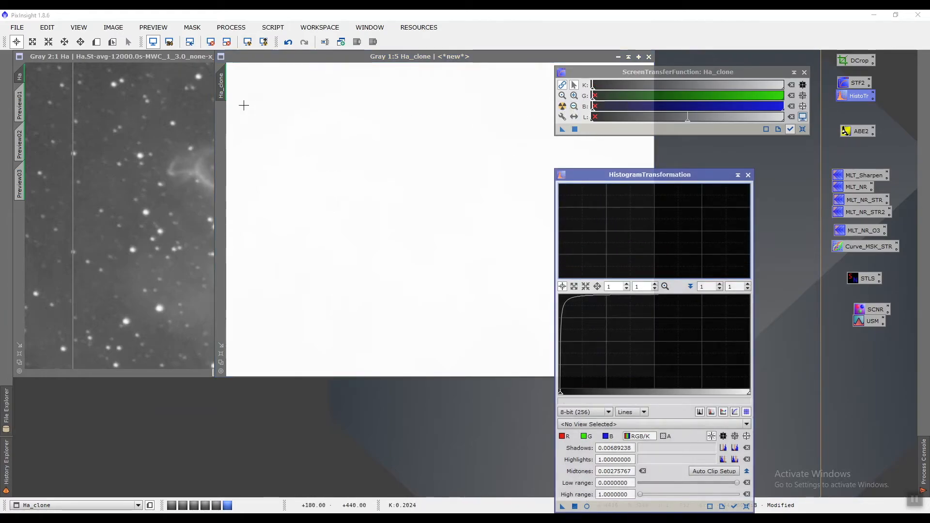
{"action": "left_click", "coordinate": [211, 43]}
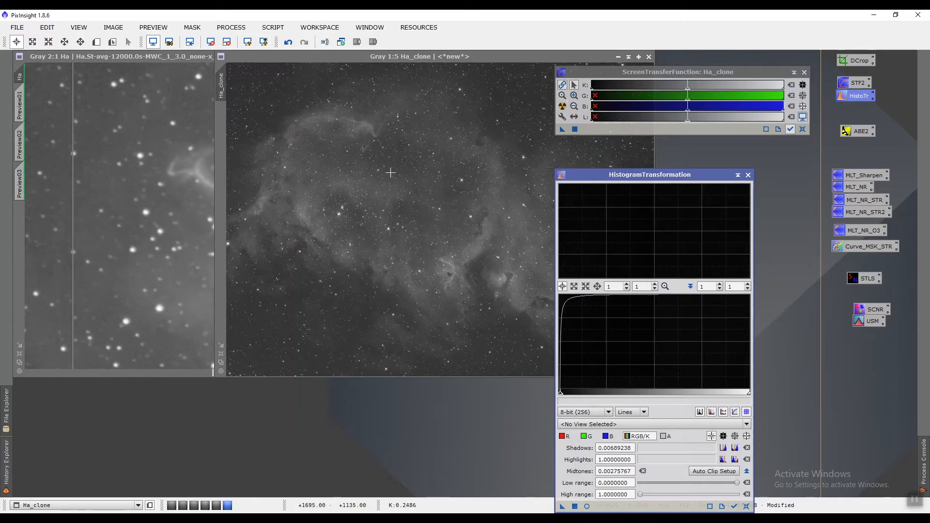
- Apply Ha_clone as a mask to the Ha image and make the Ha image active
{"action": "left_click_drag", "start_coordinate": [222, 88], "coordinate": [18, 86]}
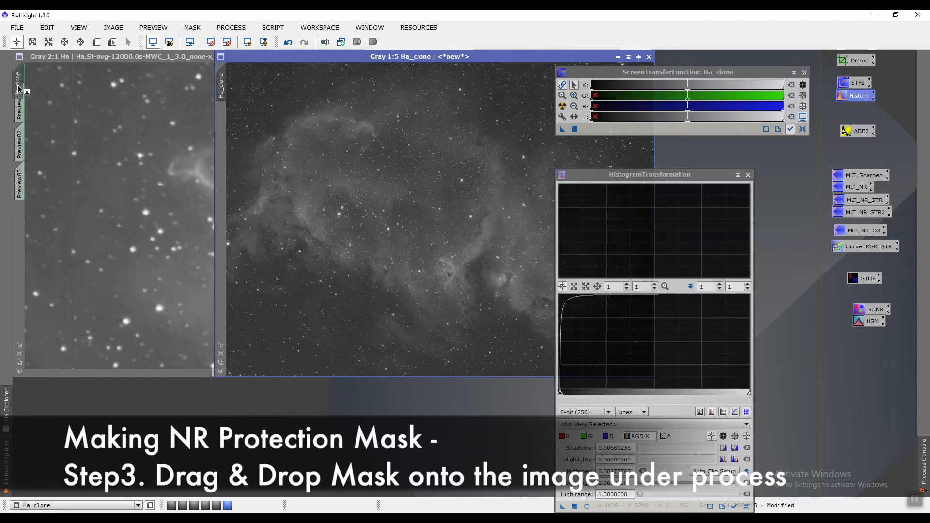
{"action": "left_click_drag", "start_coordinate": [17, 85], "coordinate": [18, 85]}
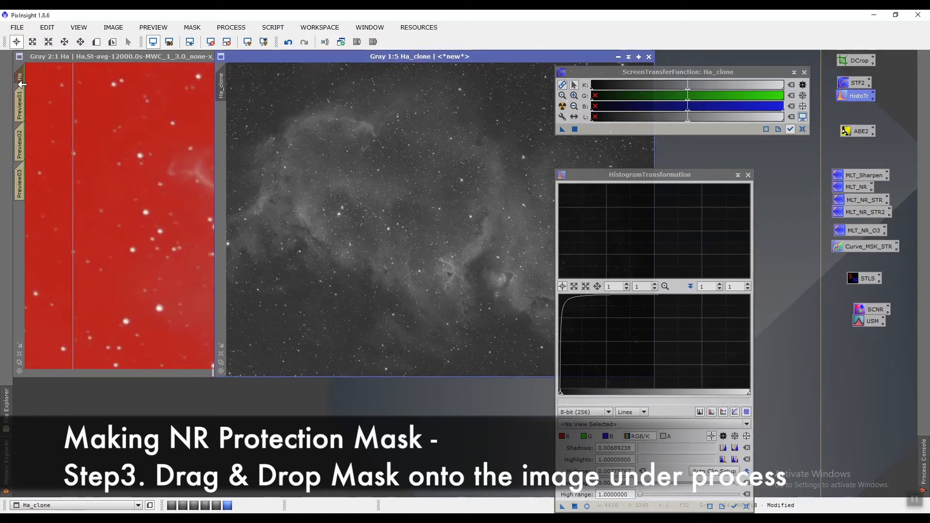
{"action": "left_click", "coordinate": [112, 54]}
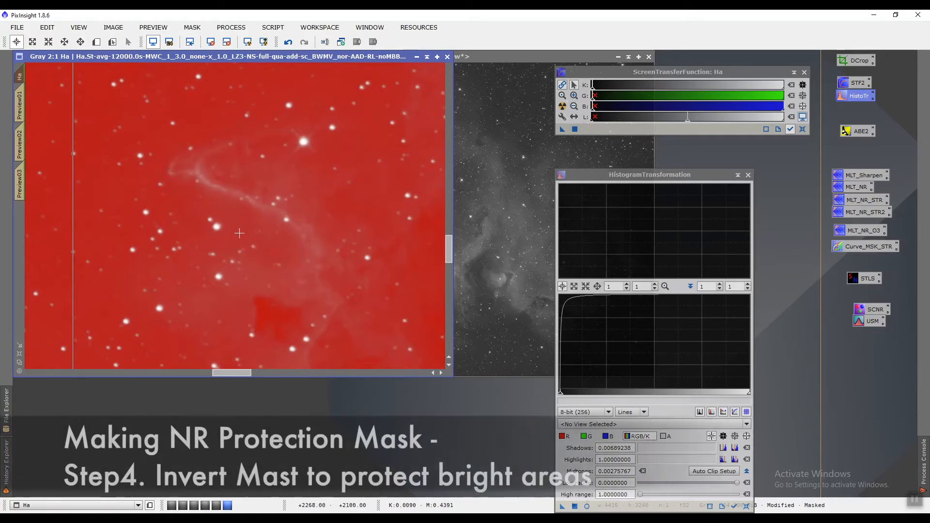
- Invert the mask on the Ha image to protect the bright areas, and hide the mask overlay
{"action": "left_click", "coordinate": [192, 27]}
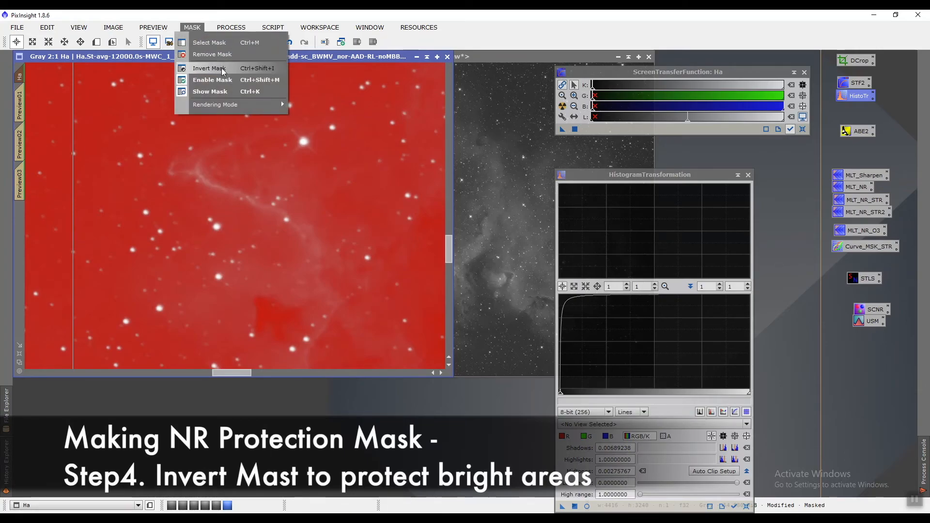
{"action": "left_click", "coordinate": [271, 72]}
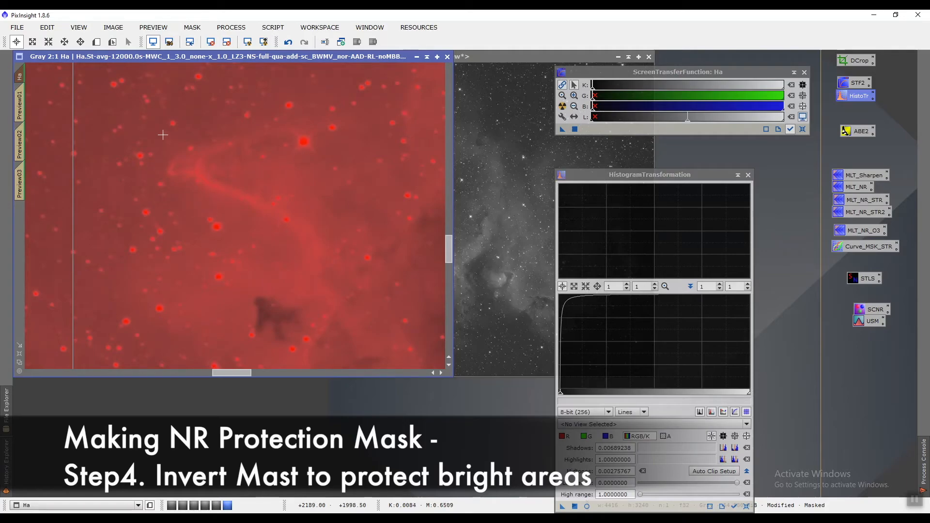
{"action": "left_click", "coordinate": [191, 29]}
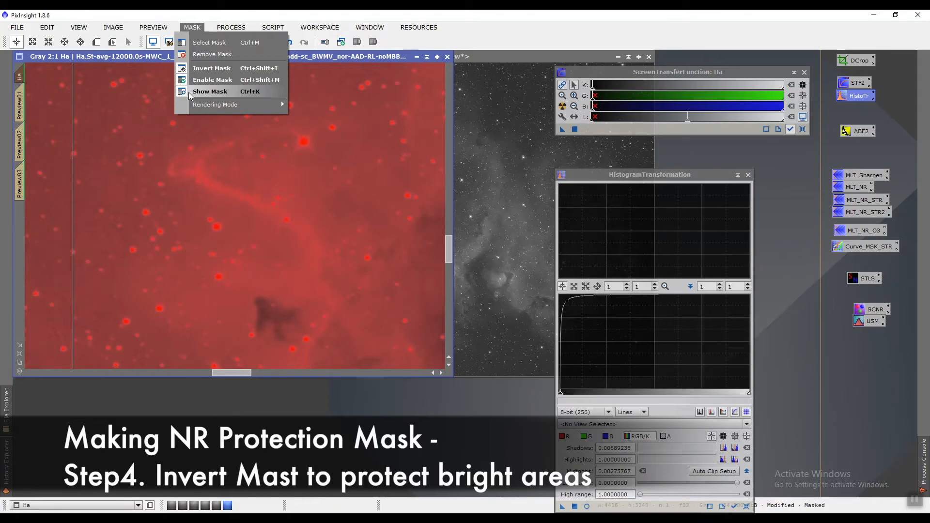
{"action": "left_click", "coordinate": [218, 92]}
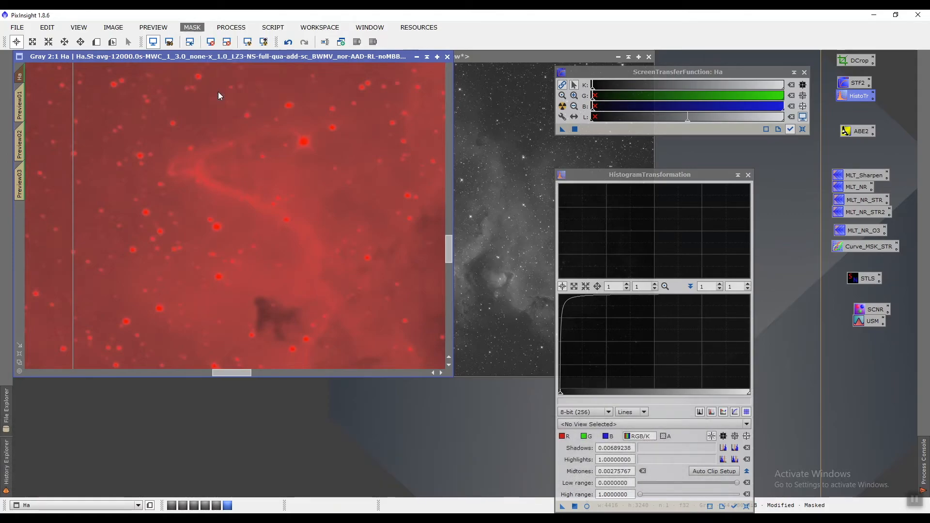
- Close the two stretching tools and run the saved MLT_NR noise reduction on Preview01 of the Ha image
{"action": "left_click", "coordinate": [20, 105]}
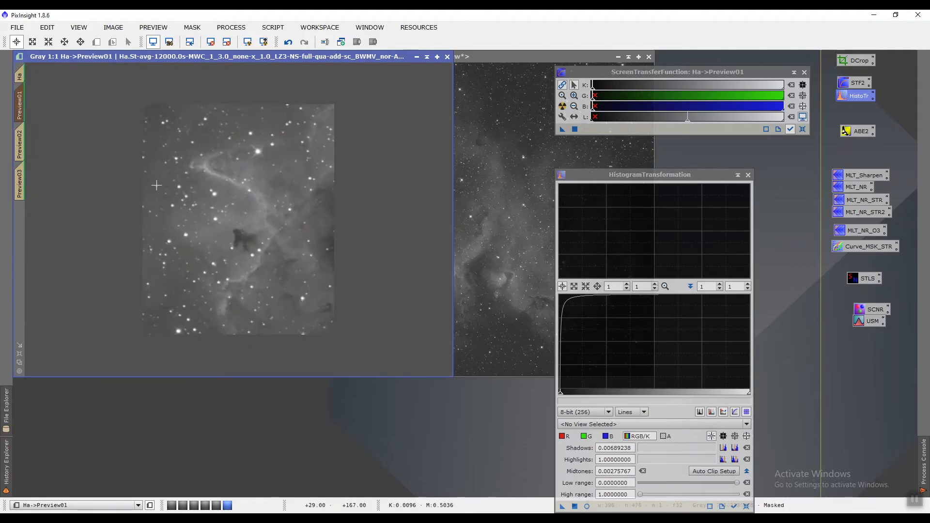
{"action": "left_click", "coordinate": [748, 175]}
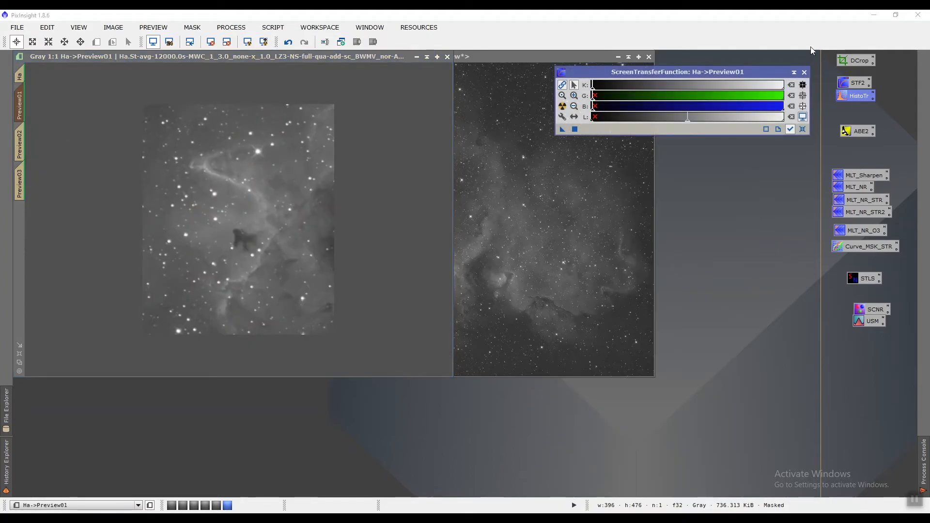
{"action": "left_click", "coordinate": [803, 73]}
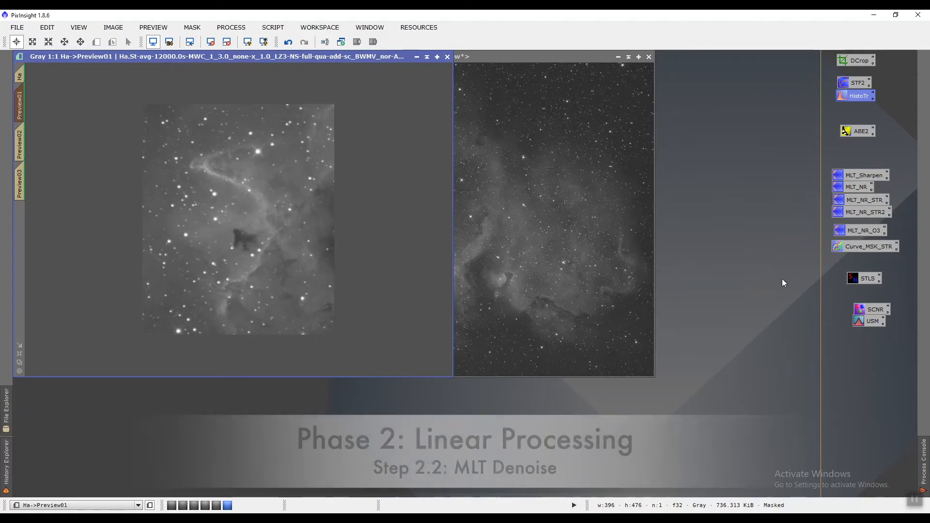
{"action": "double_click", "coordinate": [862, 189]}
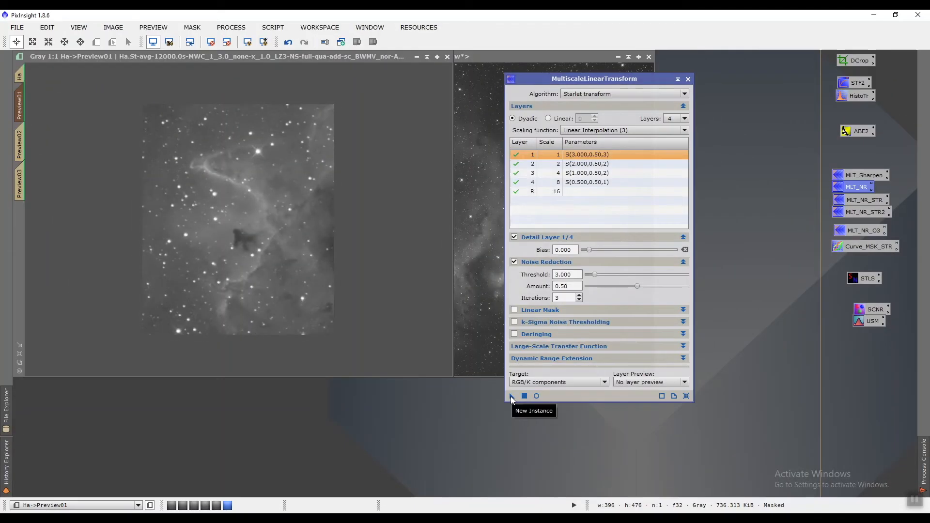
{"action": "left_click_drag", "start_coordinate": [510, 396], "coordinate": [269, 281]}
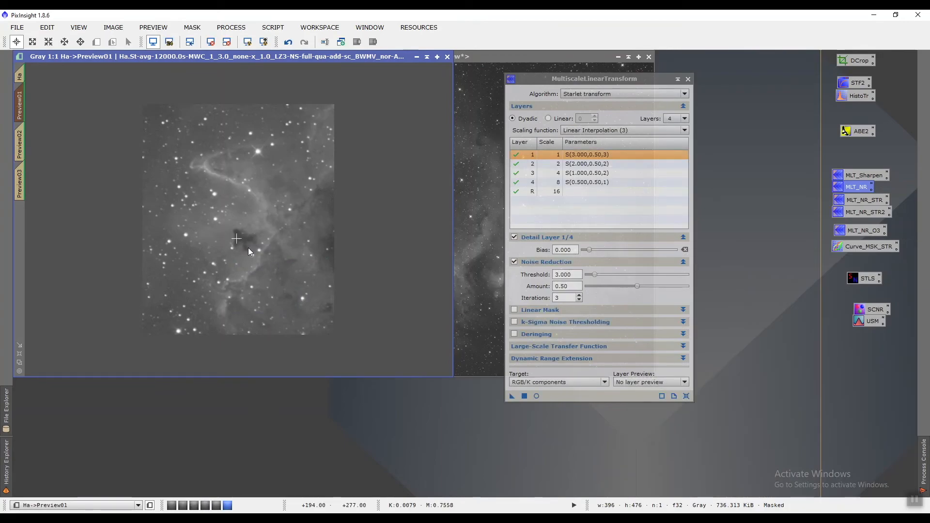
{"action": "scroll", "coordinate": [274, 260], "scroll_direction": "up", "scroll_amount": 1}
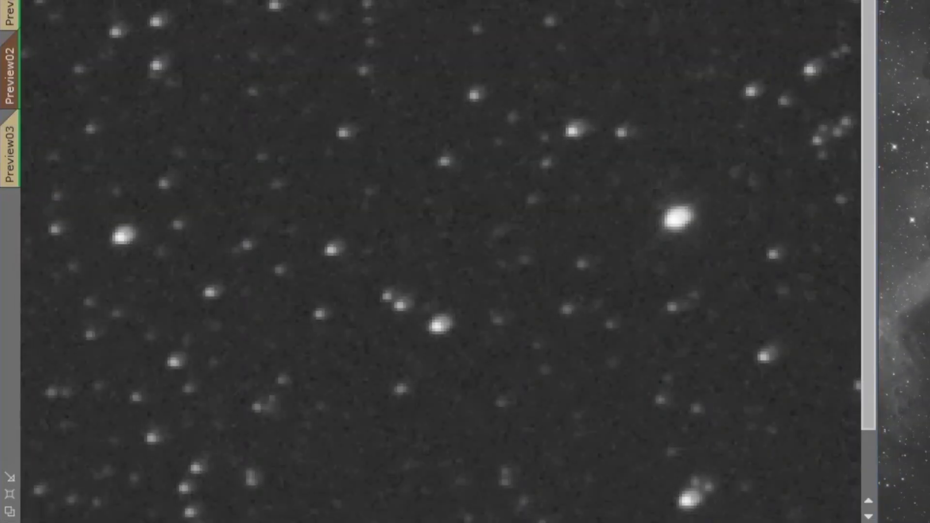
- Test the MLT noise reduction on the star background in Preview02 and inspect the smoothed background
{"action": "left_click", "coordinate": [598, 372]}
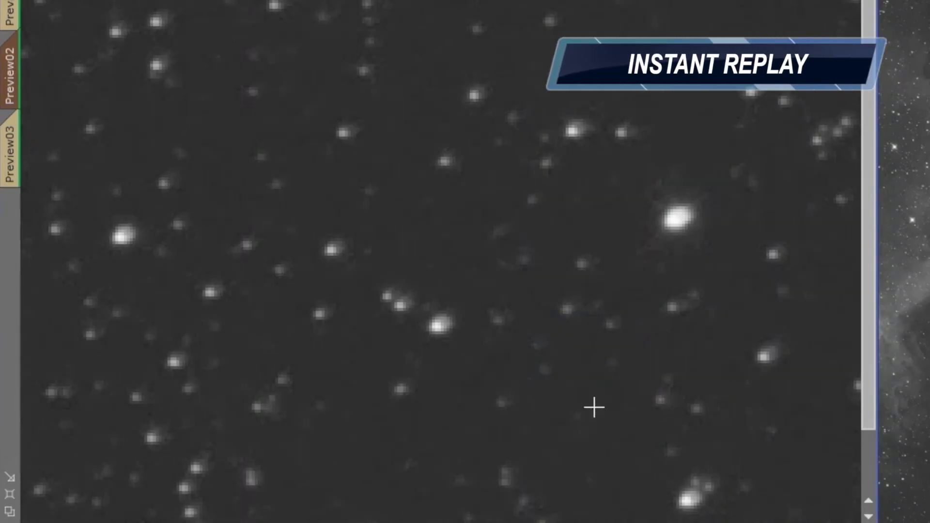
{"action": "scroll", "coordinate": [872, 368], "scroll_direction": "up", "scroll_amount": 3}
{"action": "scroll", "coordinate": [850, 212], "scroll_direction": "down", "scroll_amount": 6}
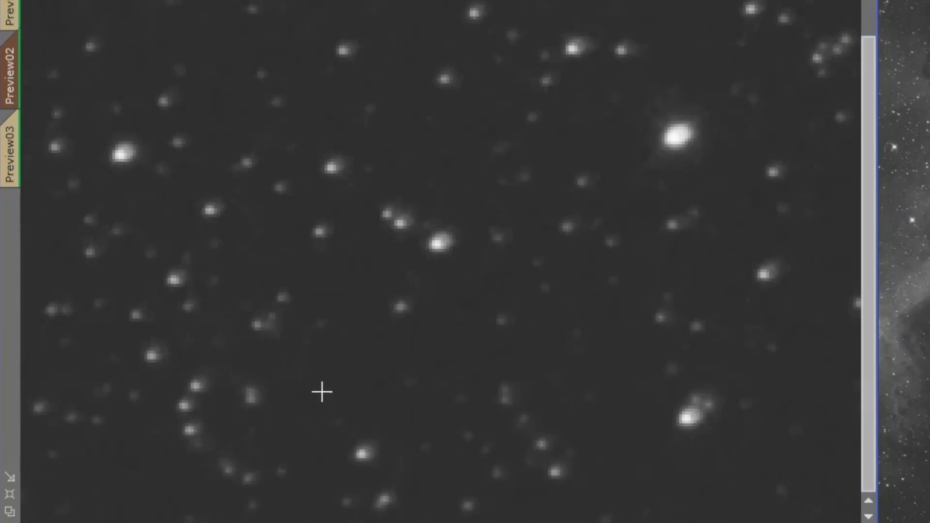
- Test the MLT noise reduction on Preview03 and apply it to the full masked Ha image
{"action": "left_click", "coordinate": [11, 150]}
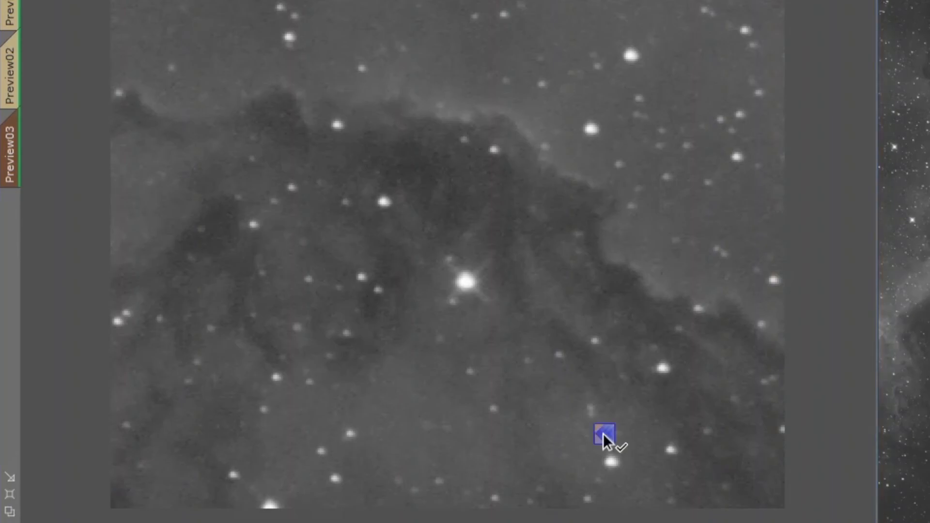
{"action": "left_click_drag", "start_coordinate": [597, 429], "coordinate": [598, 429]}
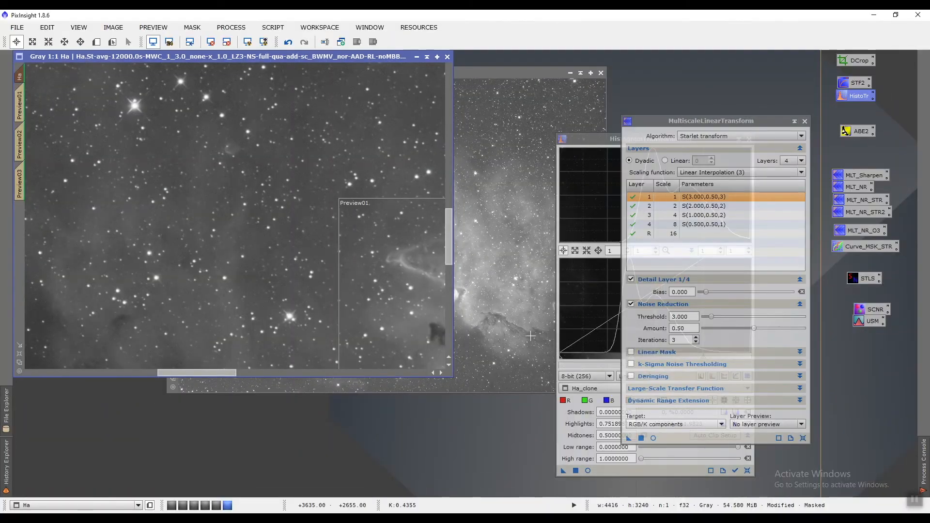
{"action": "left_click_drag", "start_coordinate": [629, 438], "coordinate": [213, 257]}
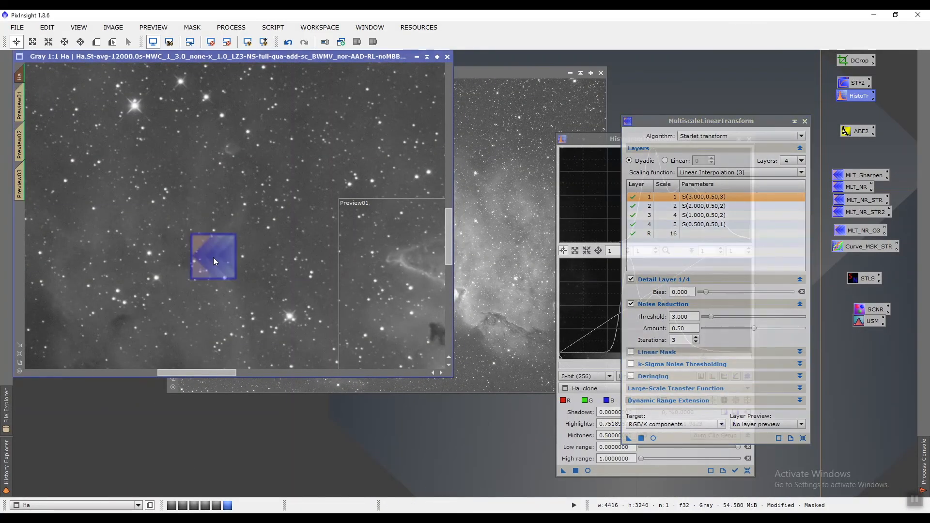